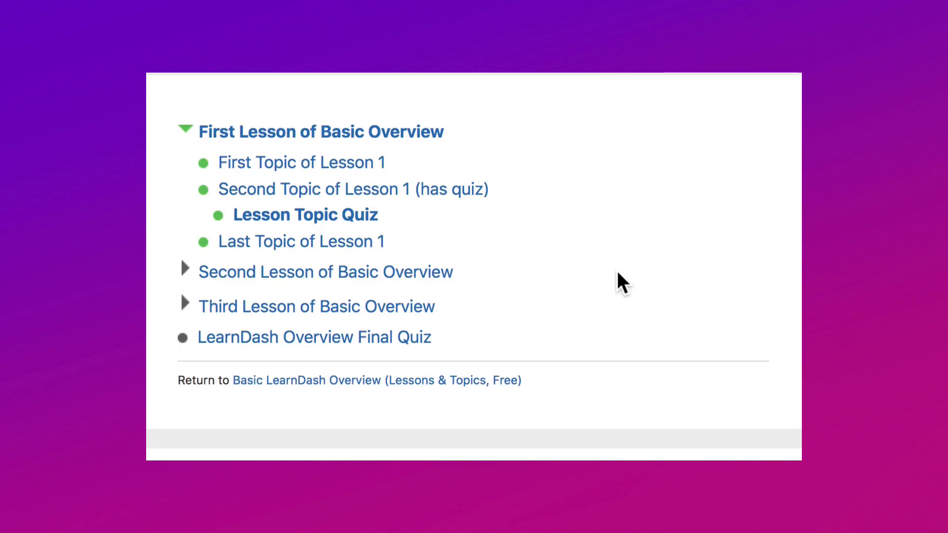
Collapse the First Lesson's topic list and expand the Second Lesson's topics on the course page
click(186, 131)
click(185, 166)
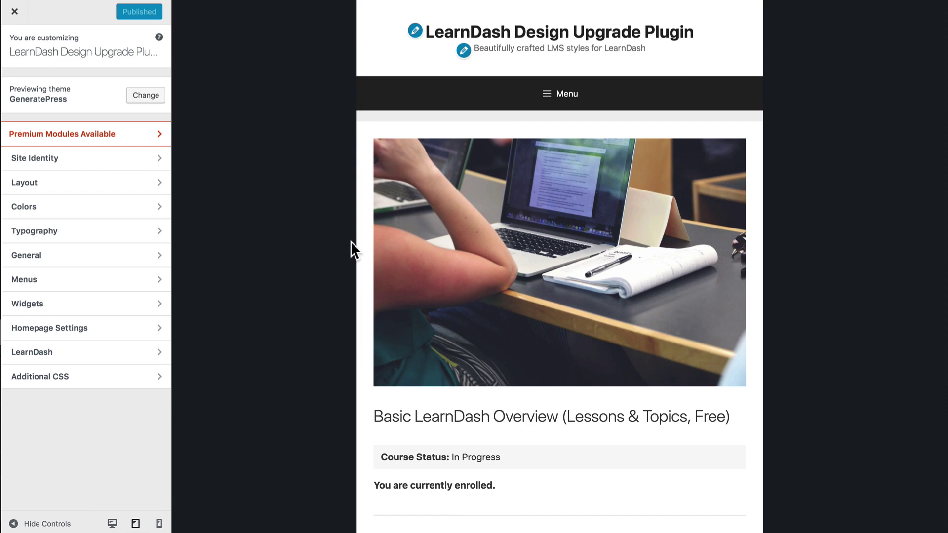
Open the LearnDash Course Navigation Widget settings in the Customizer sidebar
click(127, 352)
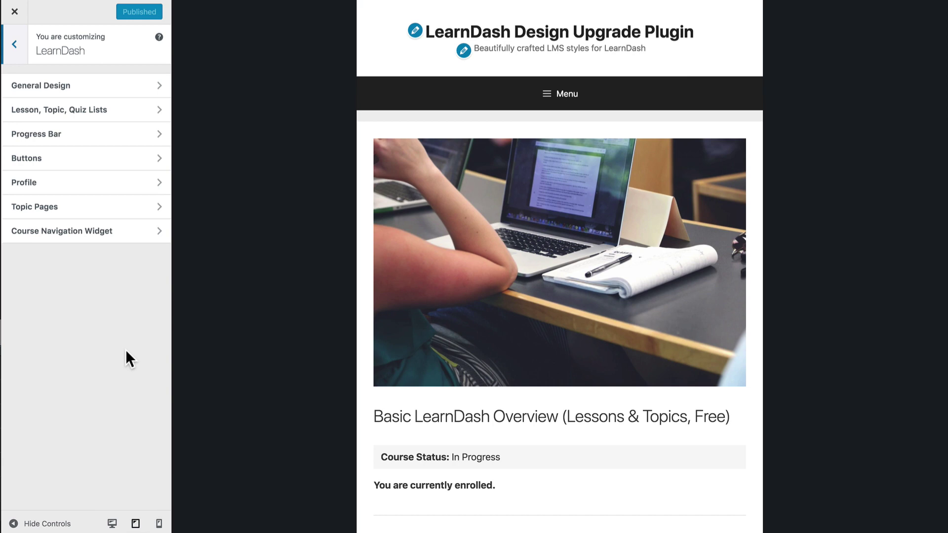
click(133, 231)
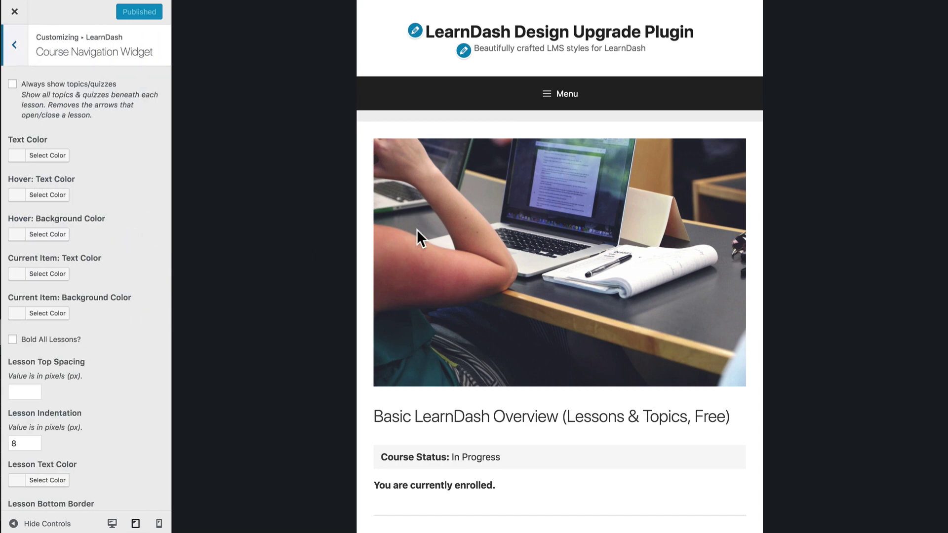
Scroll the preview down to the Course Content table of lessons and topics
scroll(417, 229, down, 1)
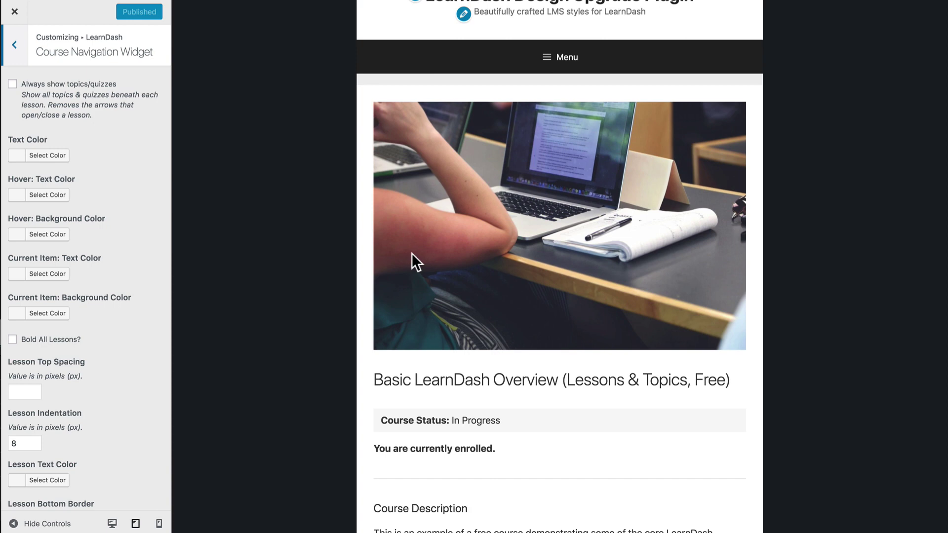
scroll(412, 254, down, 3)
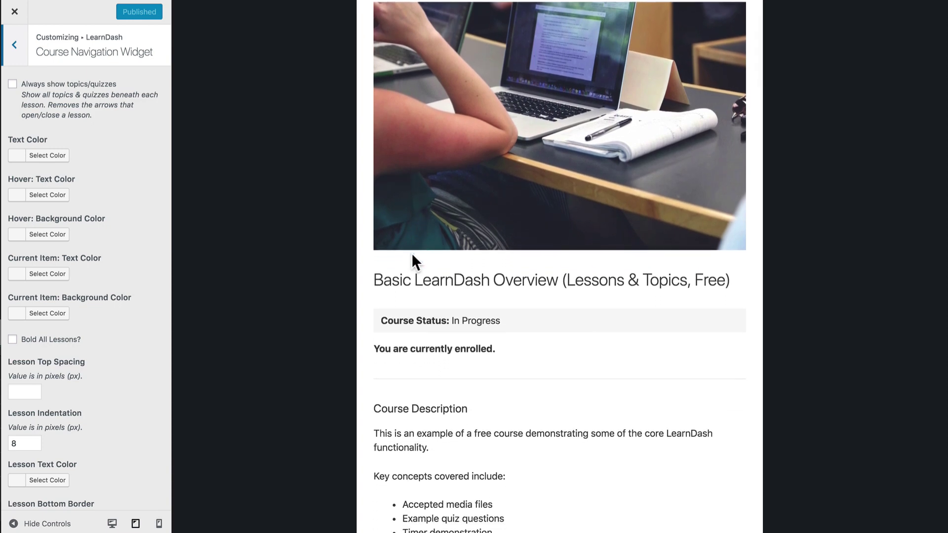
scroll(412, 255, down, 4)
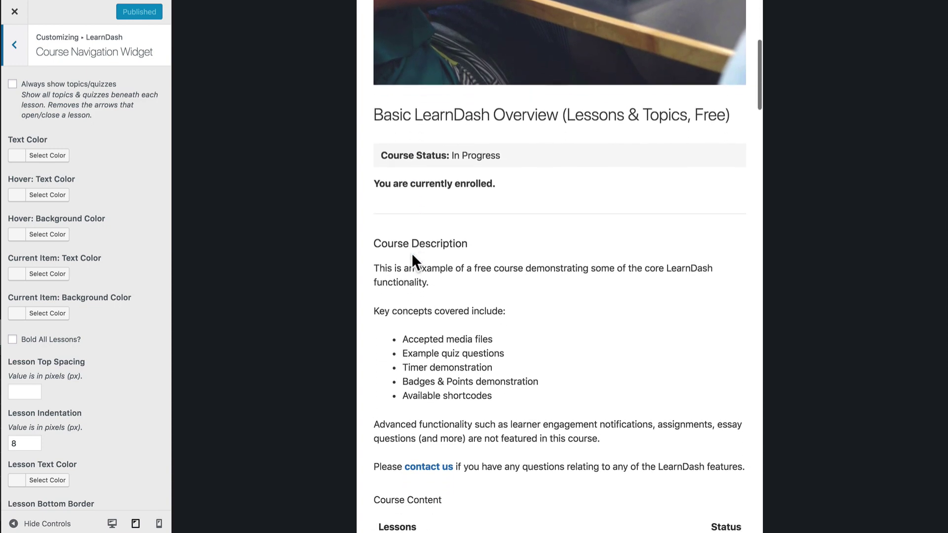
scroll(467, 255, down, 4)
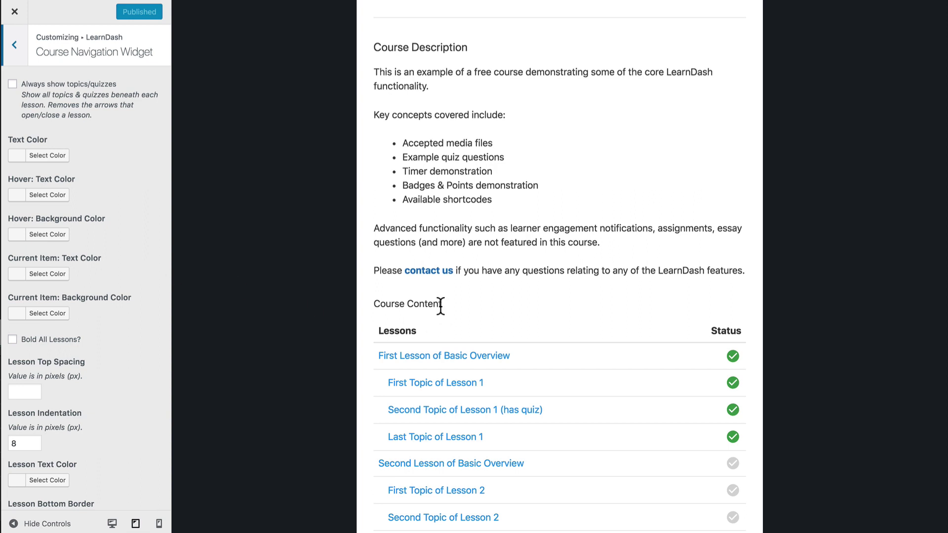
scroll(482, 282, down, 3)
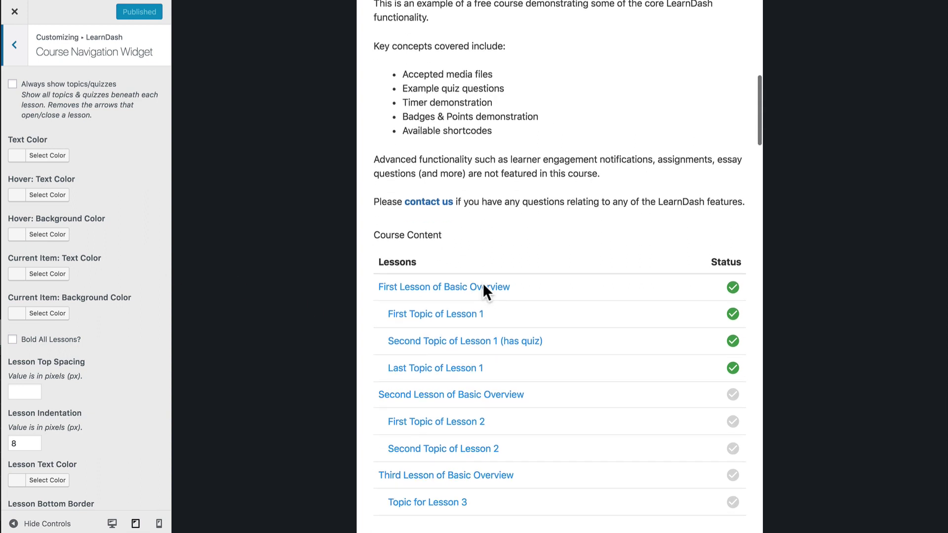
Open the First Topic of Lesson 1 page and scroll to its course navigation widget
click(452, 314)
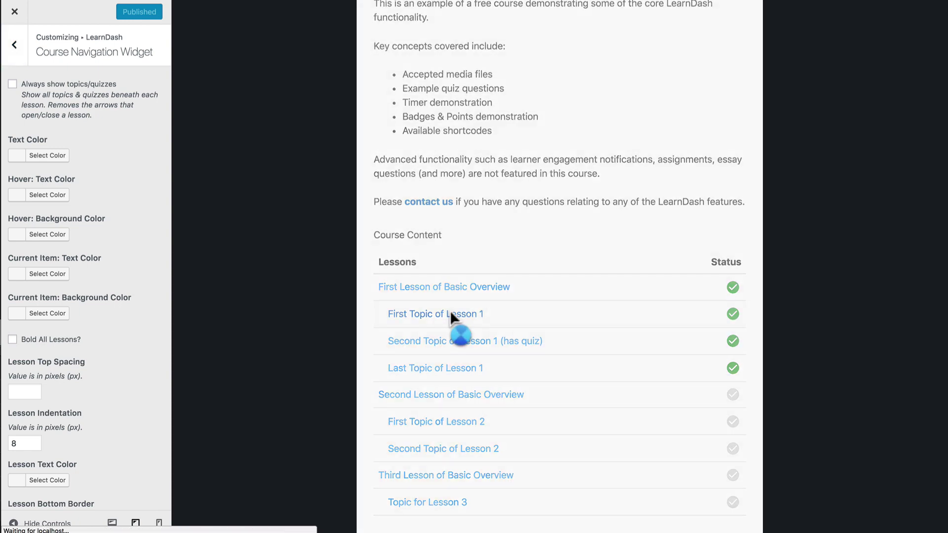
scroll(497, 187, down, 10)
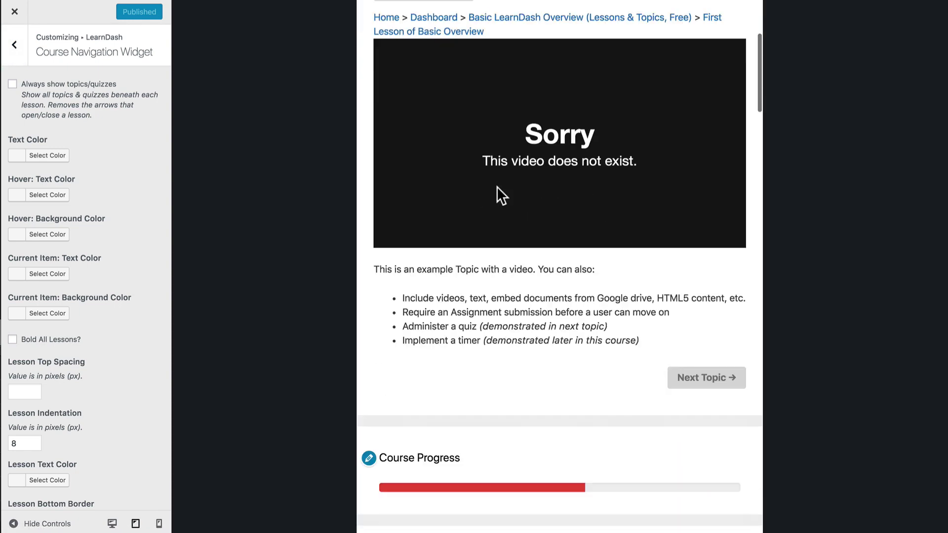
scroll(497, 186, down, 15)
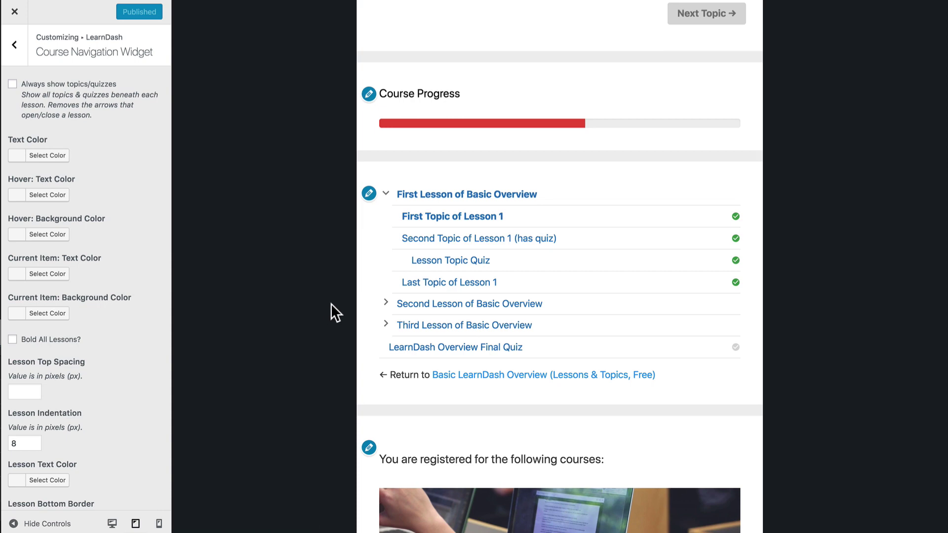
Try the lesson toggle arrows in the widget, then enable 'Always show topics/quizzes'
click(386, 193)
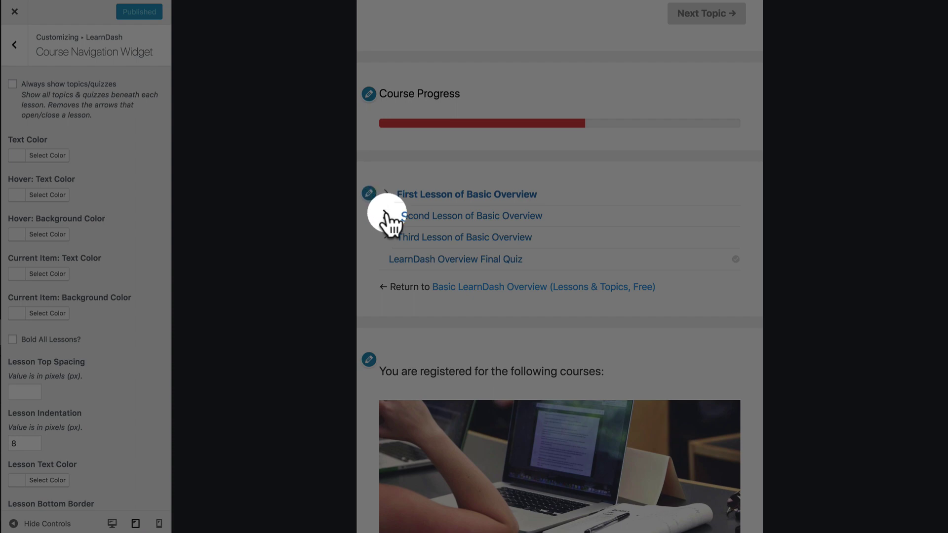
click(387, 216)
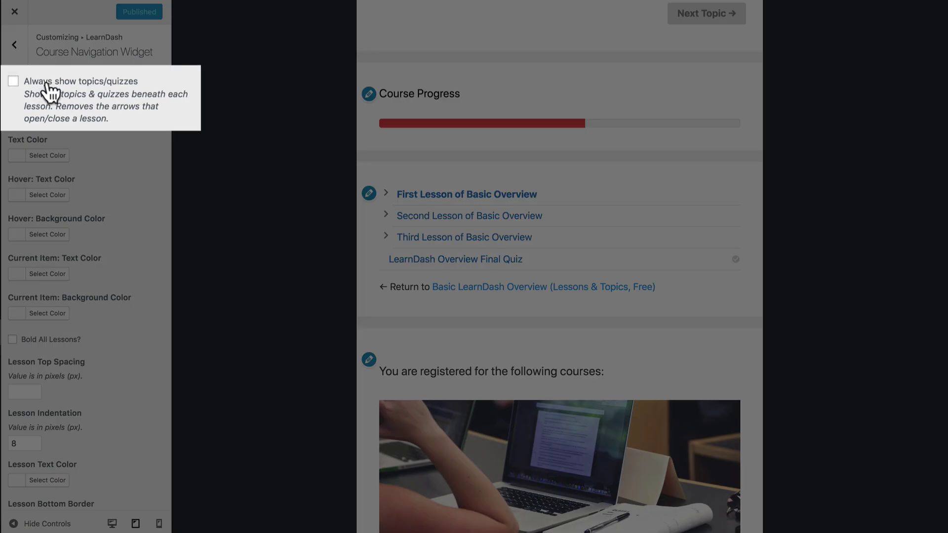
click(45, 85)
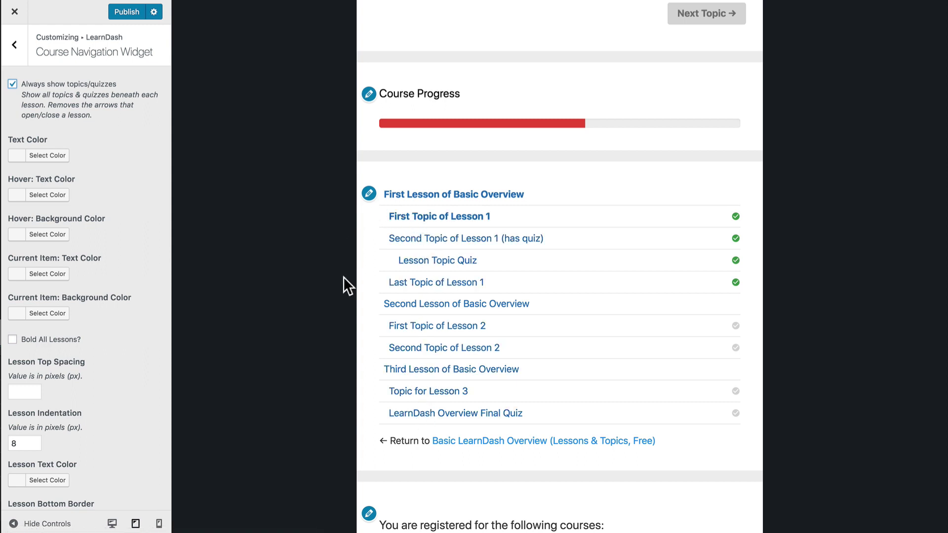
Set widget text to #939393, hover text to #444444 and hover background to #f2f2f2
click(48, 156)
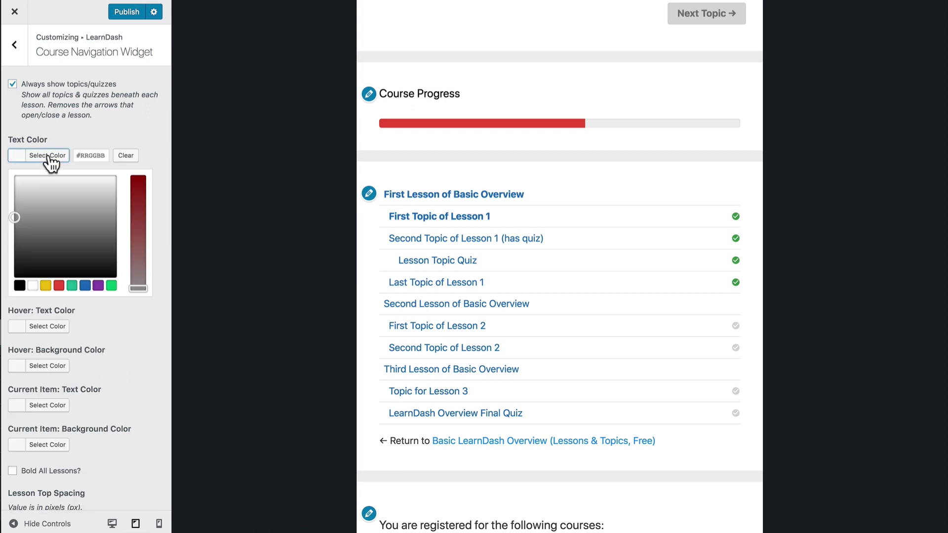
click(15, 217)
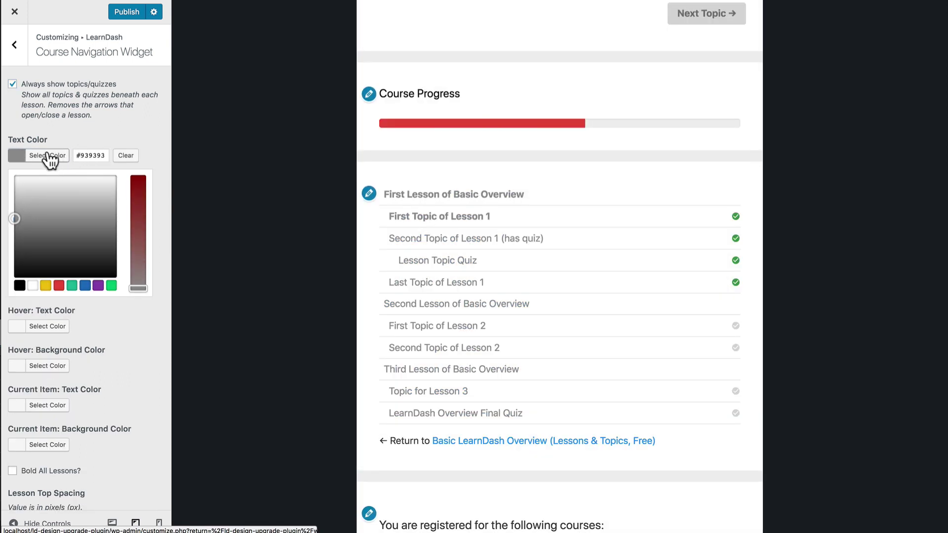
click(48, 156)
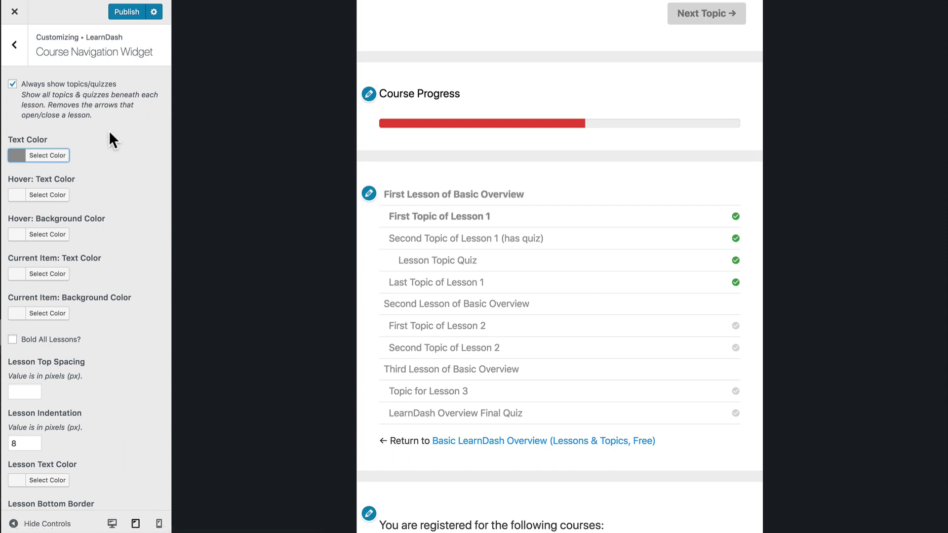
click(47, 195)
click(14, 291)
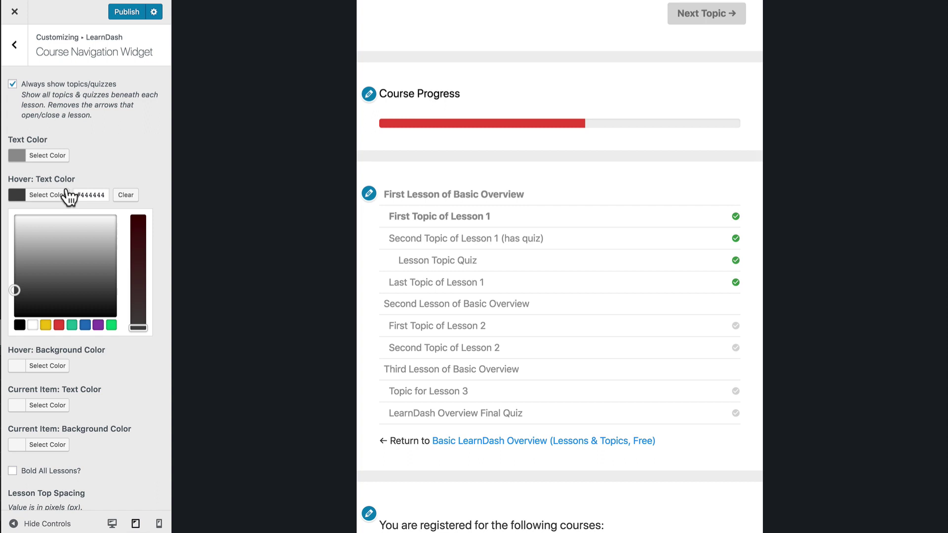
click(64, 195)
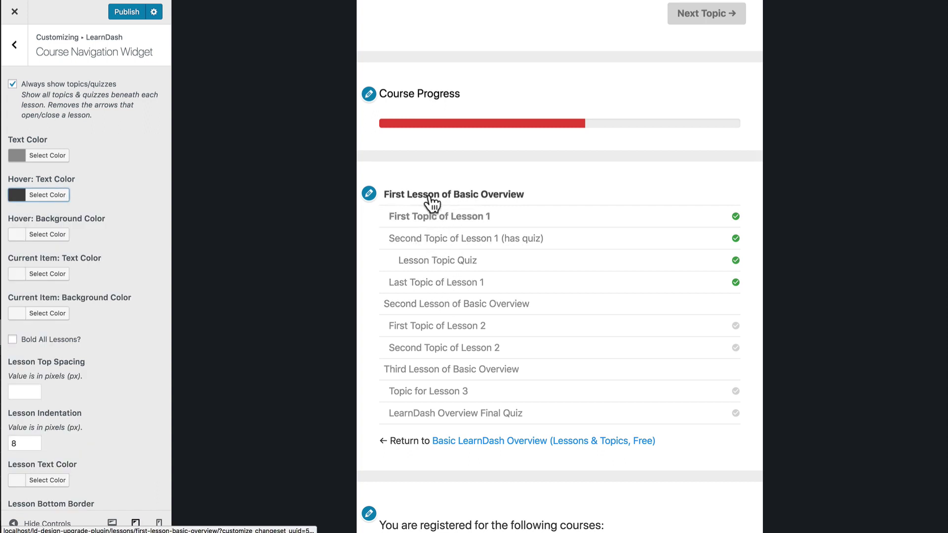
click(45, 235)
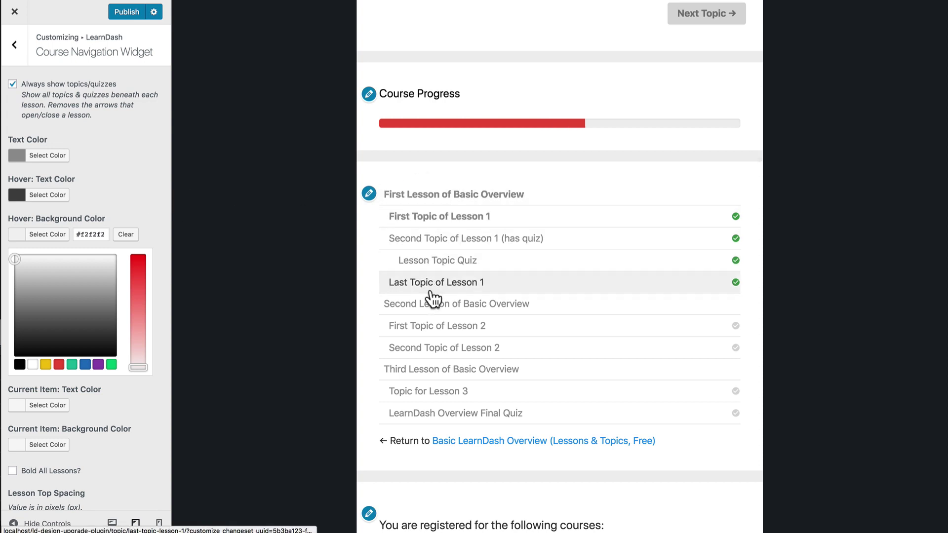
click(65, 231)
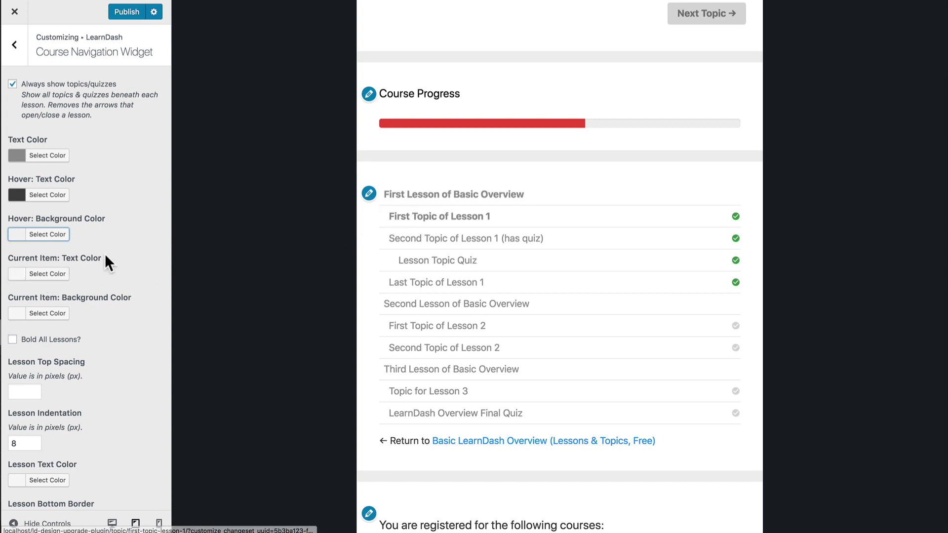
Give the current navigation item teal text on a pale mint #e8fff6 background
click(48, 274)
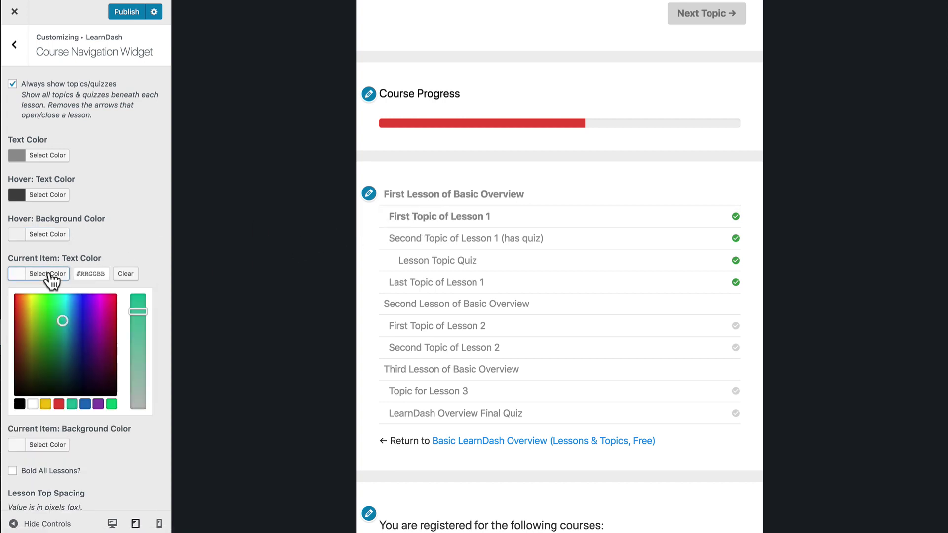
click(72, 404)
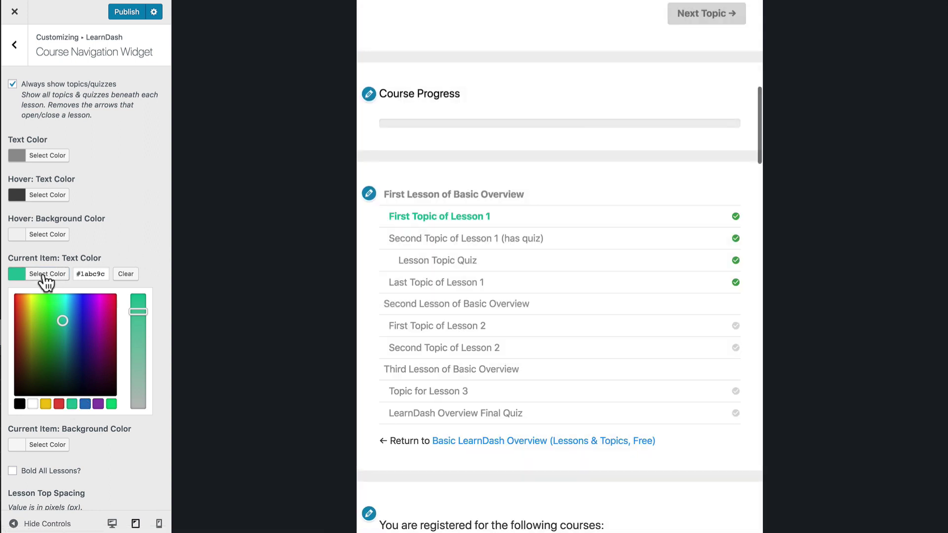
click(47, 277)
click(44, 314)
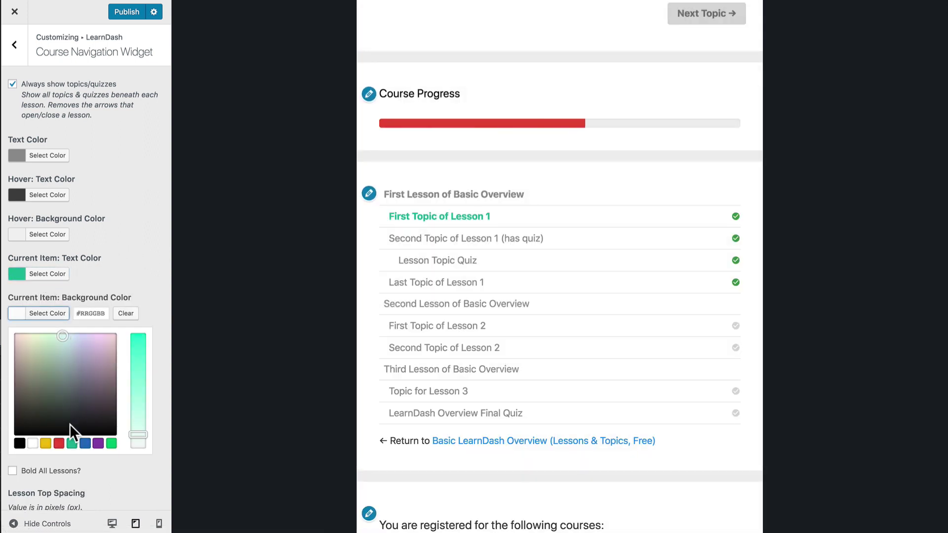
click(72, 443)
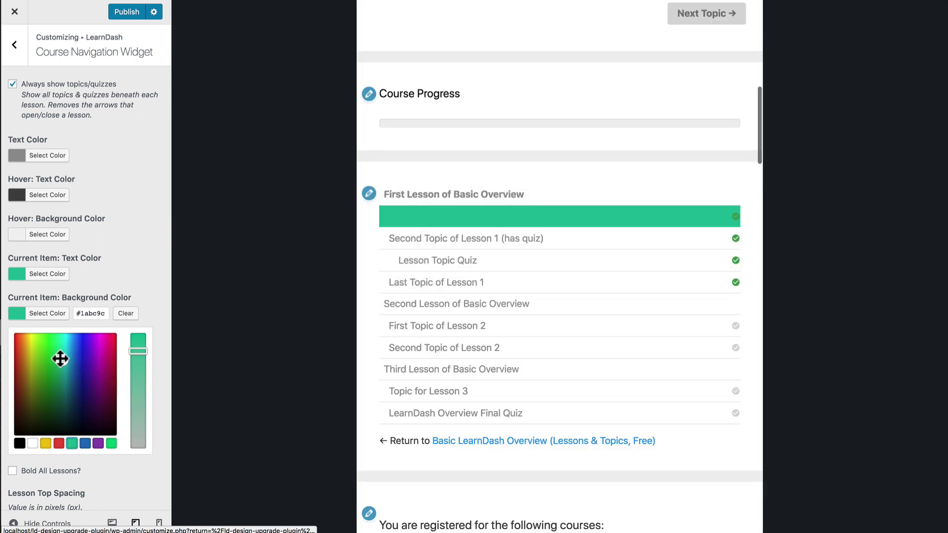
drag(64, 360, 62, 333)
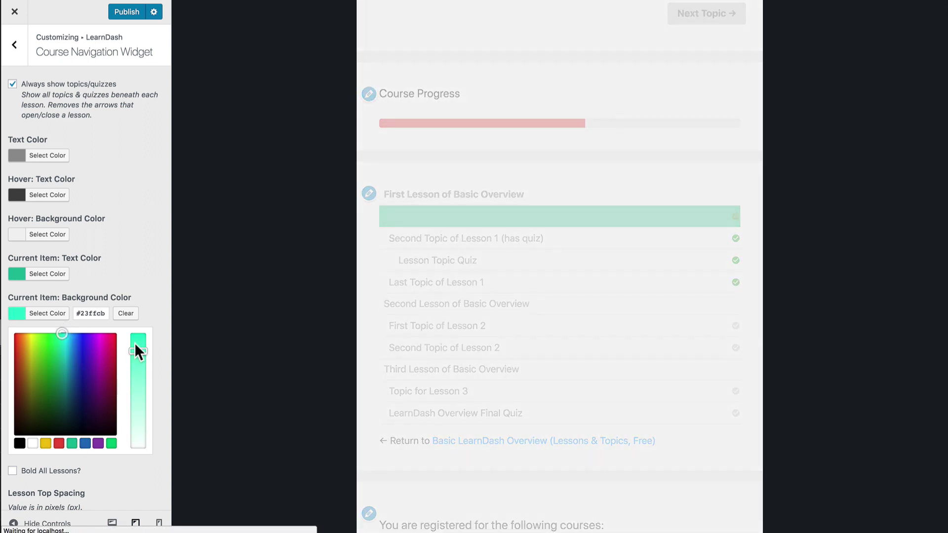
drag(137, 366, 137, 437)
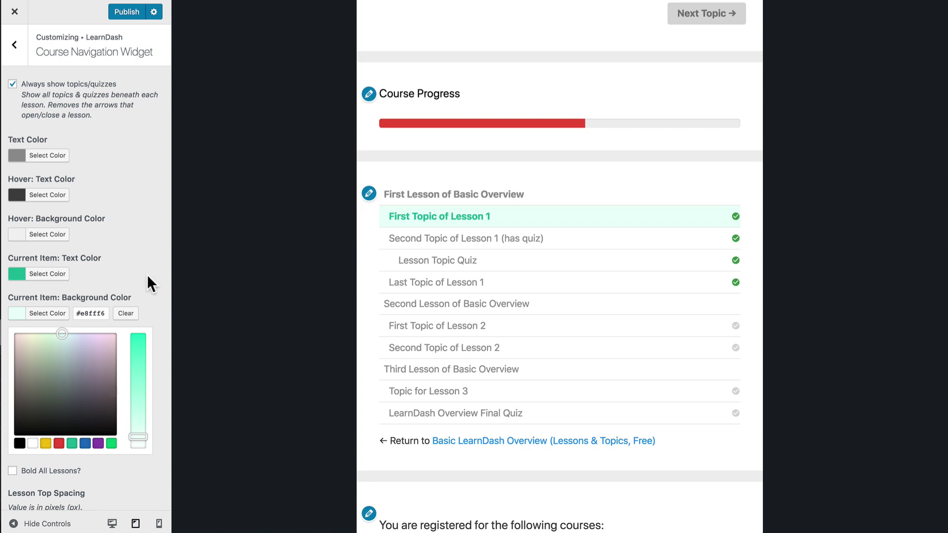
click(59, 319)
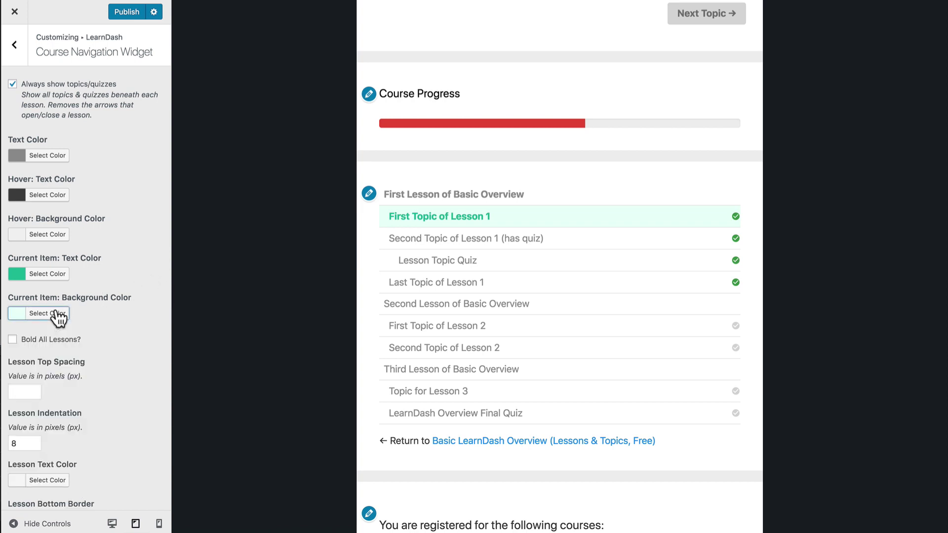
Turn on 'Bold All Lessons?' so every lesson heading appears bold
click(128, 313)
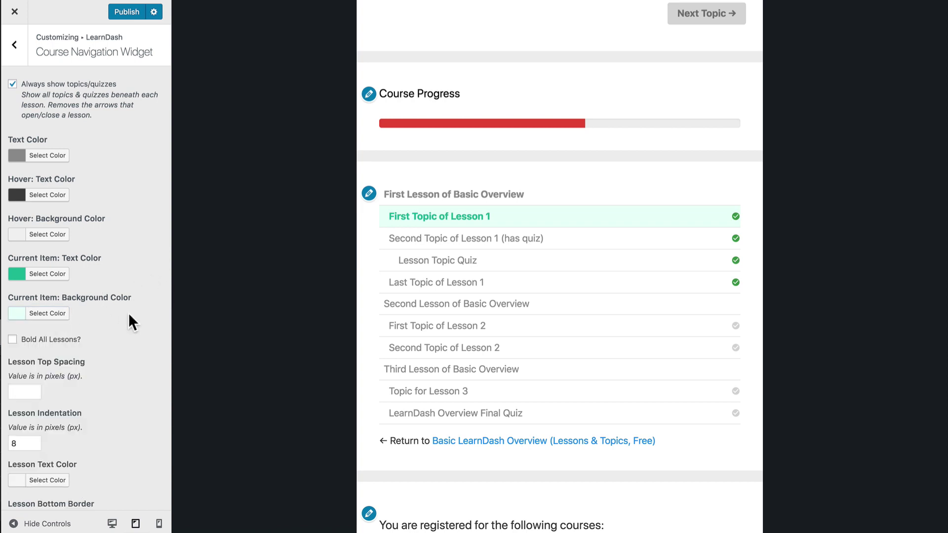
click(69, 341)
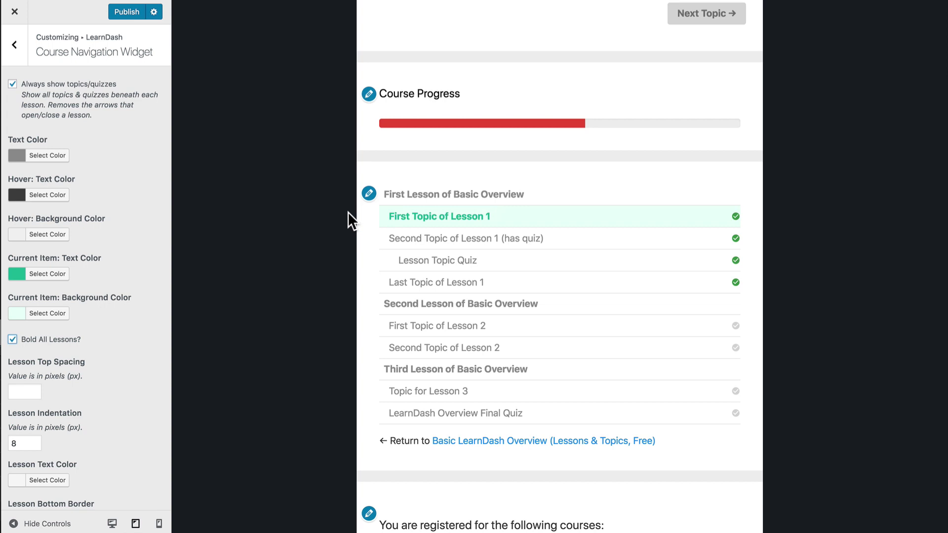
Set Lesson Top Spacing to 30 px above each lesson heading
scroll(114, 349, down, 3)
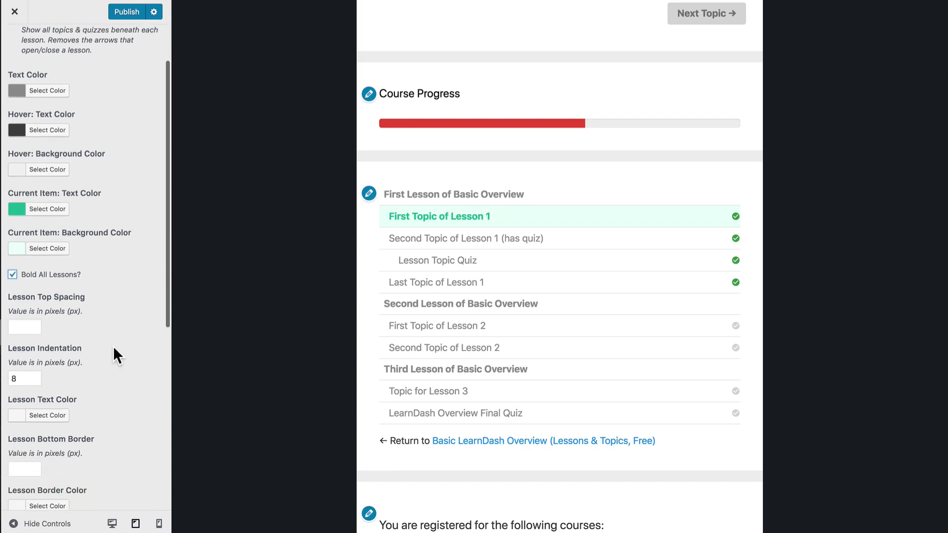
click(22, 315)
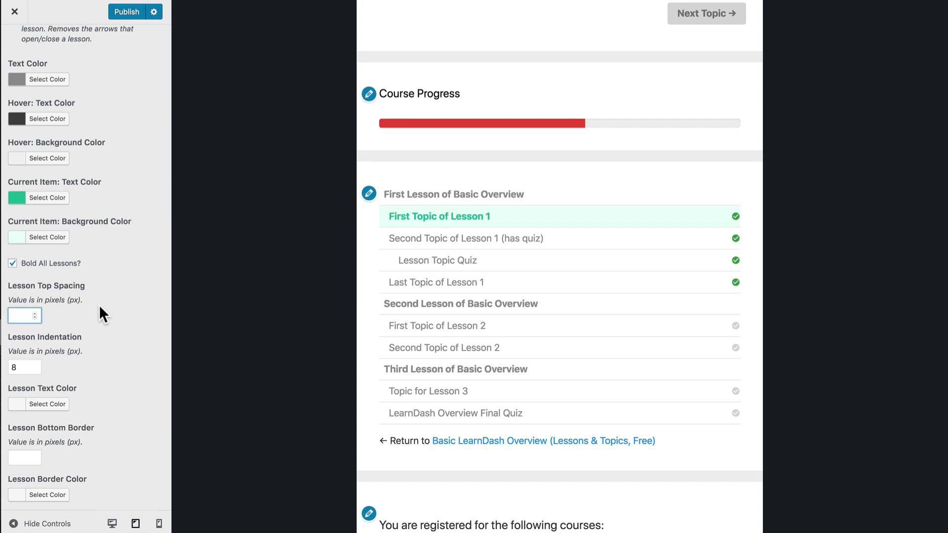
text(30)
click(146, 309)
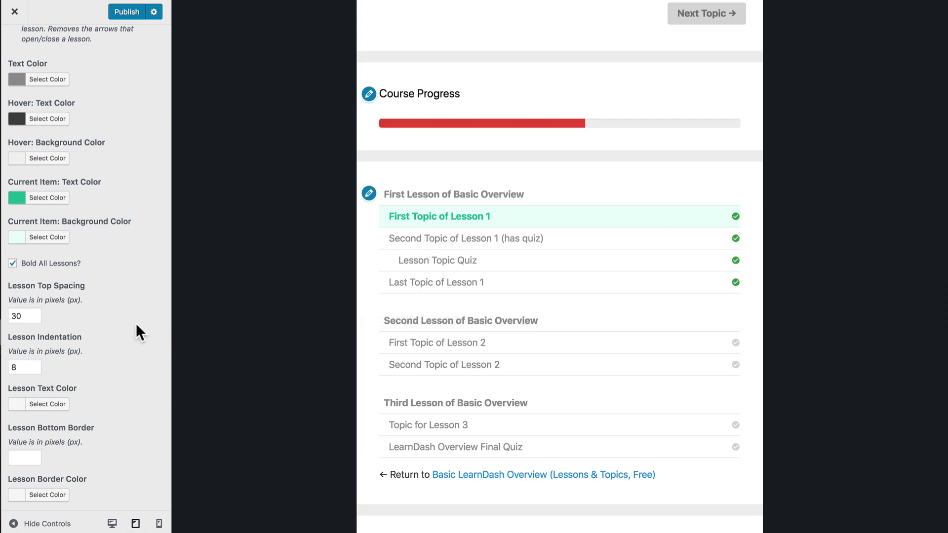
scroll(136, 324, down, 3)
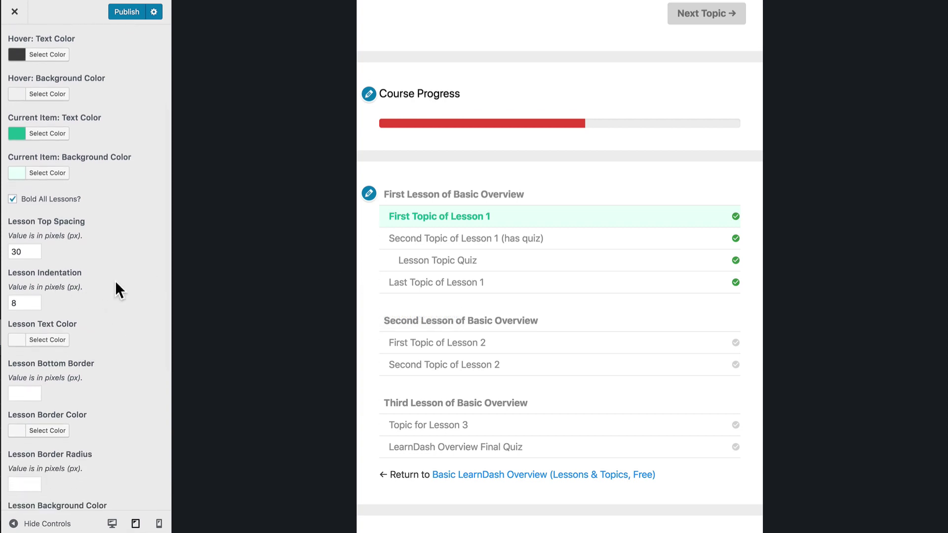
scroll(115, 282, down, 1)
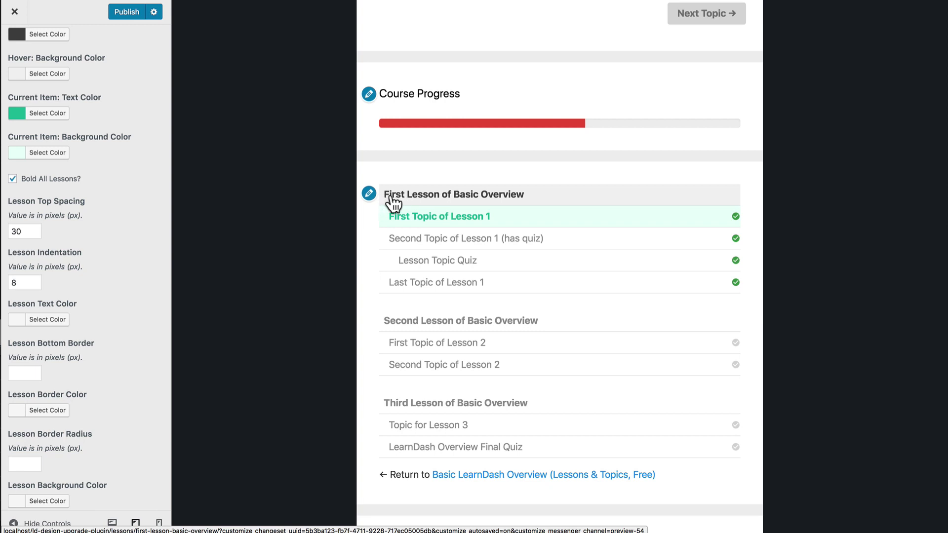
scroll(124, 274, down, 1)
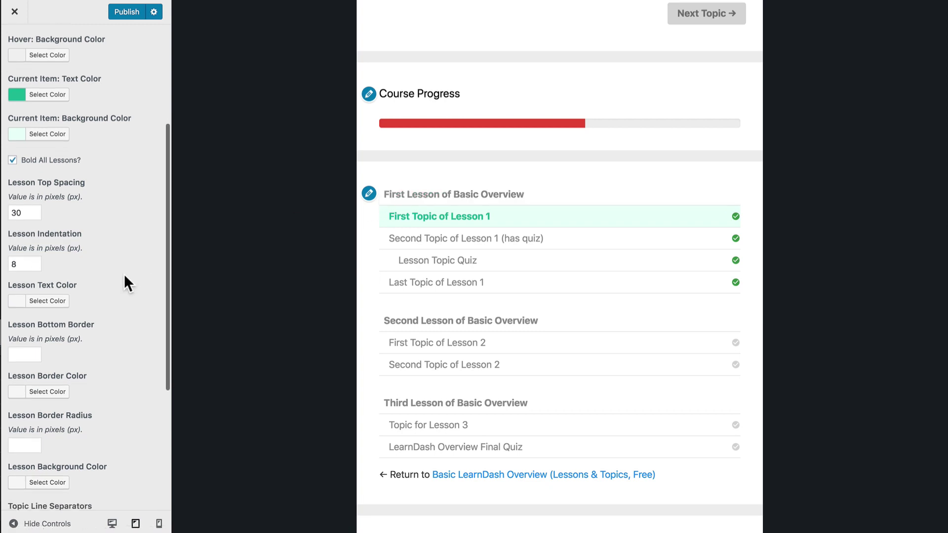
click(18, 266)
key(BackSpace)
text(0)
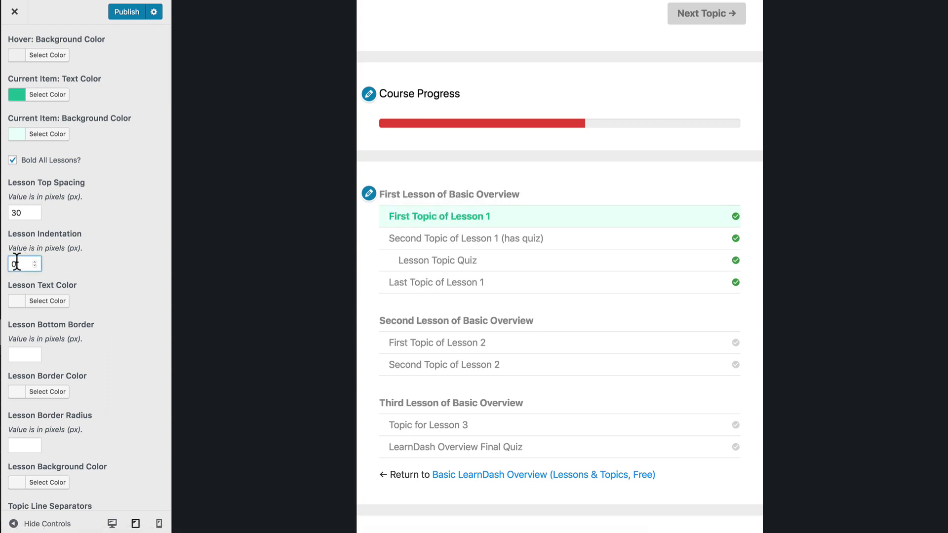
drag(22, 264, 4, 264)
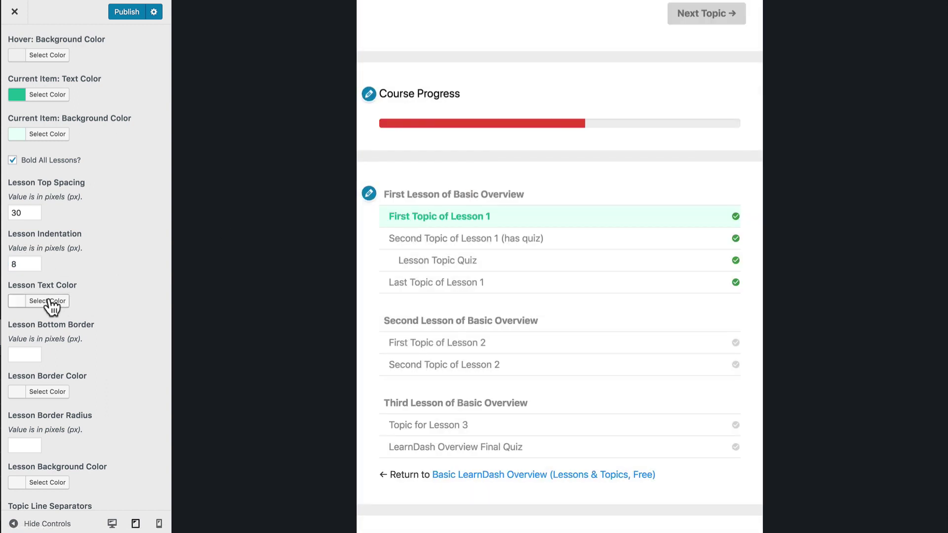
Make the lesson heading text teal
click(49, 301)
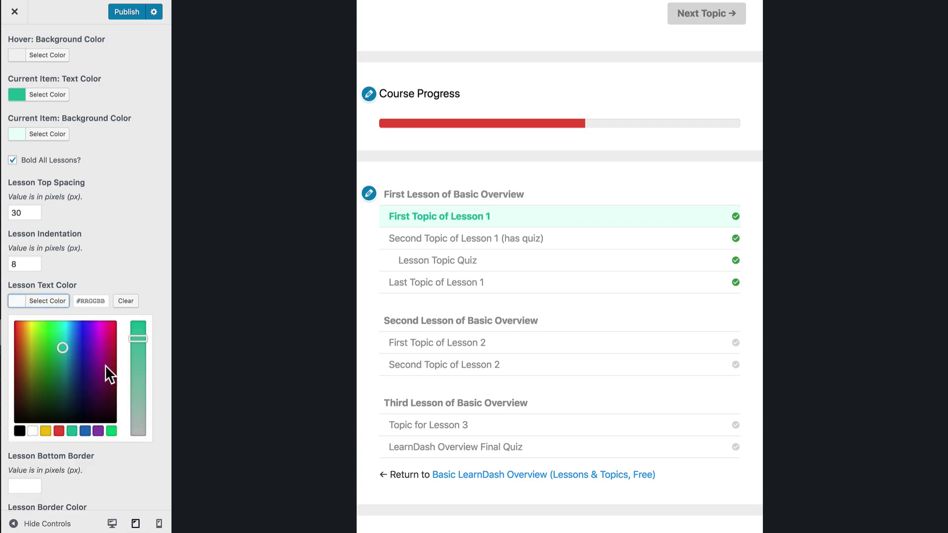
click(70, 432)
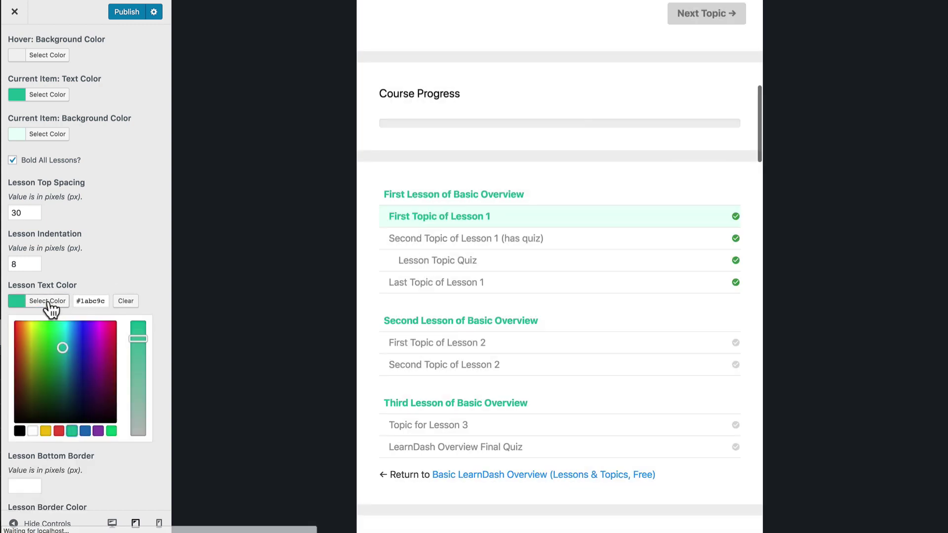
click(49, 302)
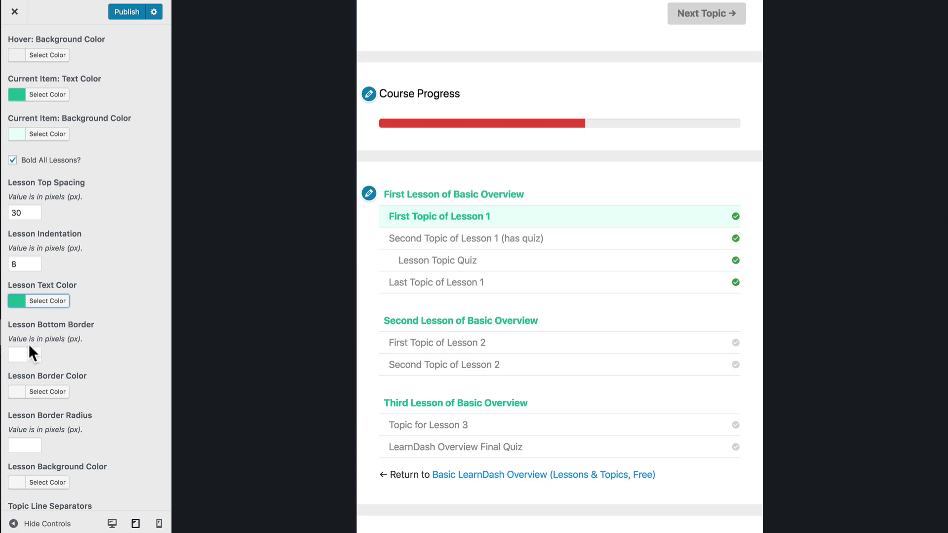
Give each lesson a 3 px bottom border in light grey #d6d6d6
click(18, 353)
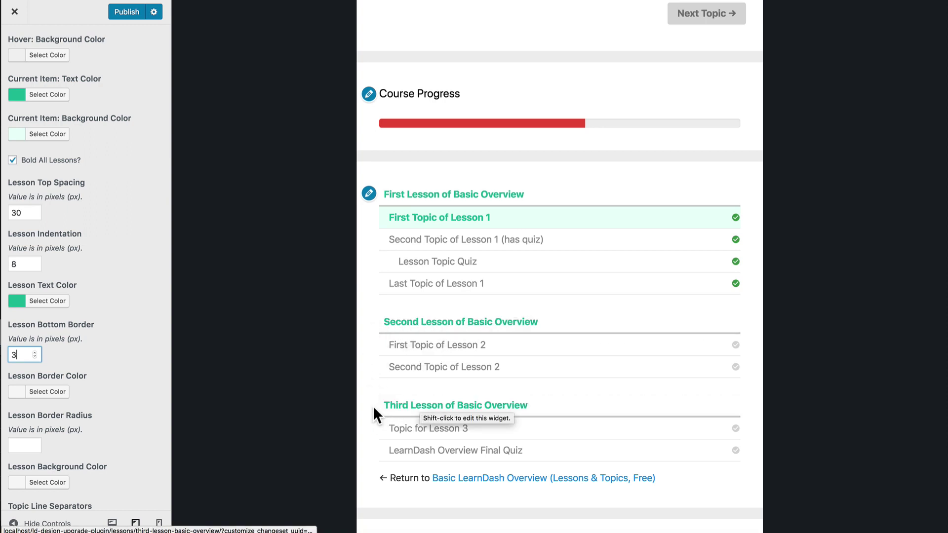
click(45, 394)
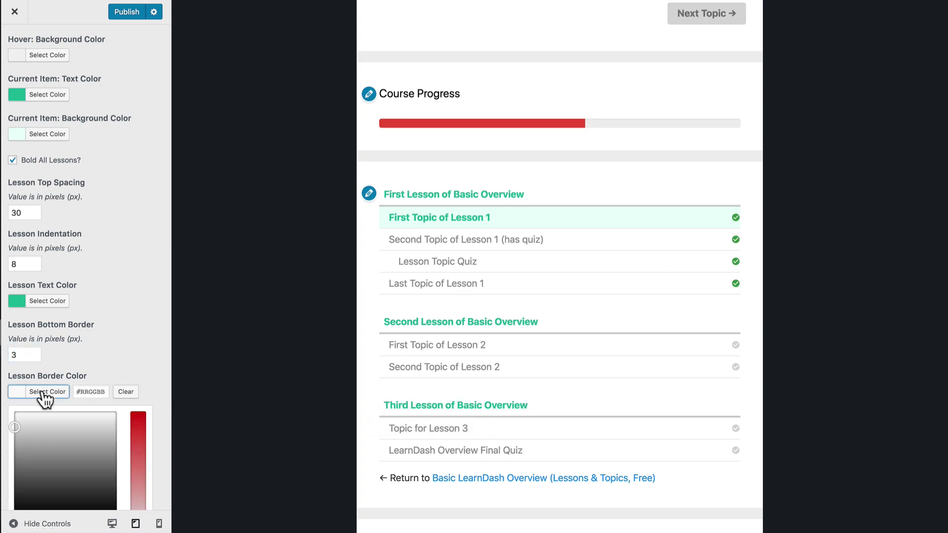
click(90, 393)
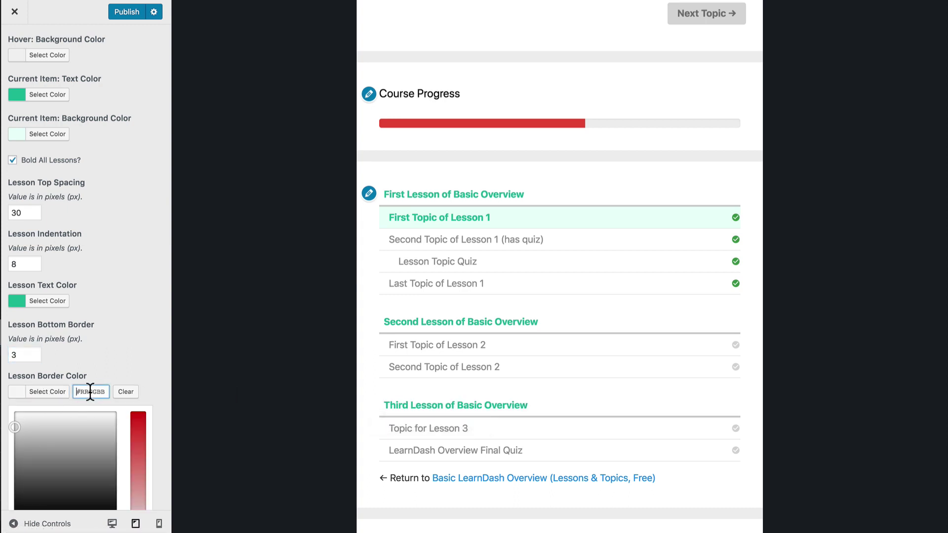
click(15, 426)
click(111, 367)
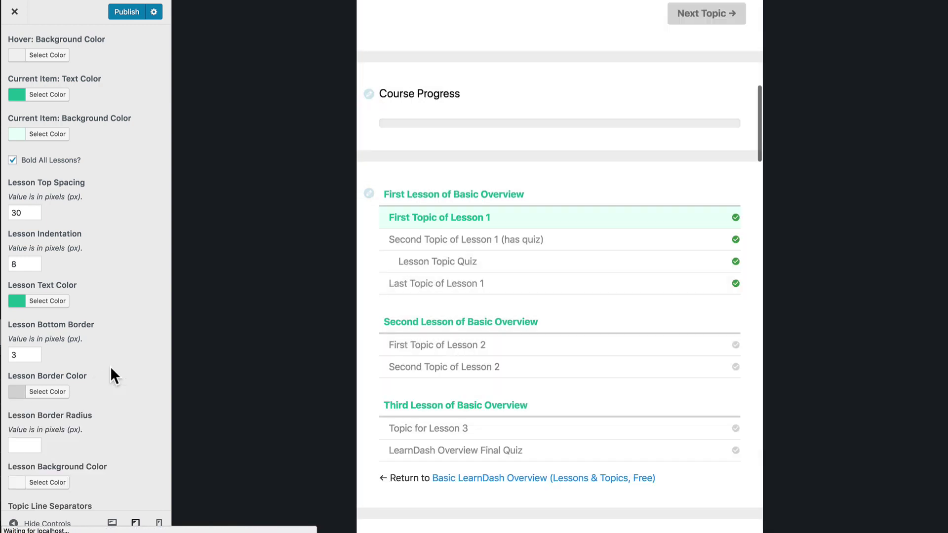
scroll(130, 366, down, 3)
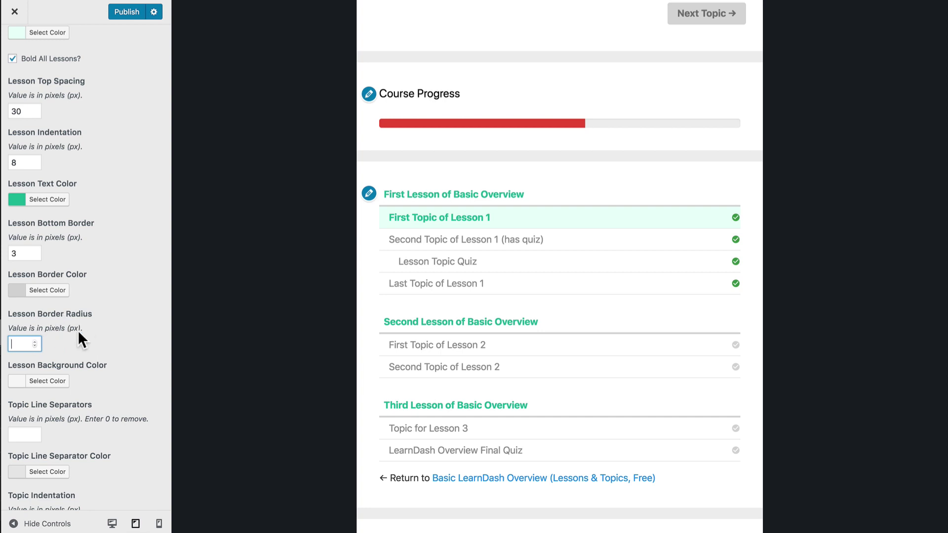
Give lesson headers a light grey #ededed background and enter a 10 border radius
click(50, 383)
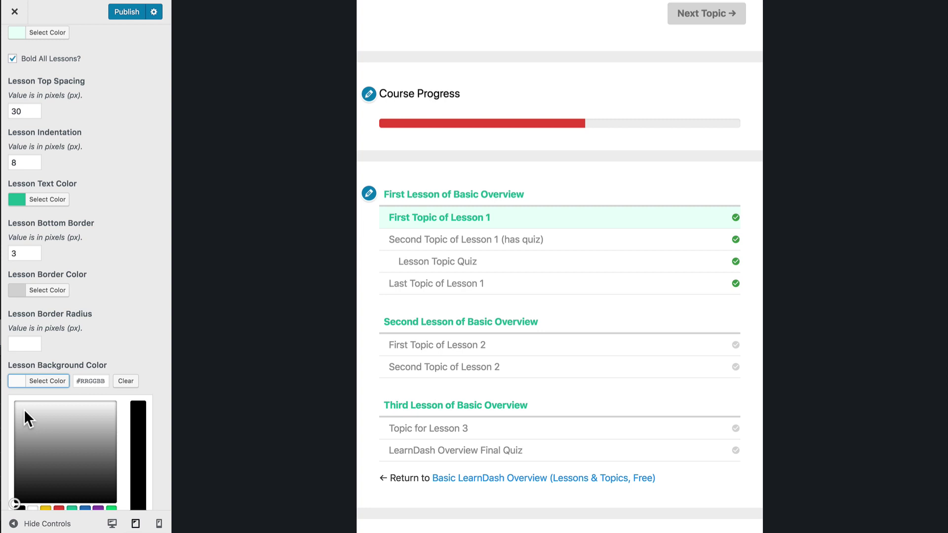
drag(23, 410, 7, 409)
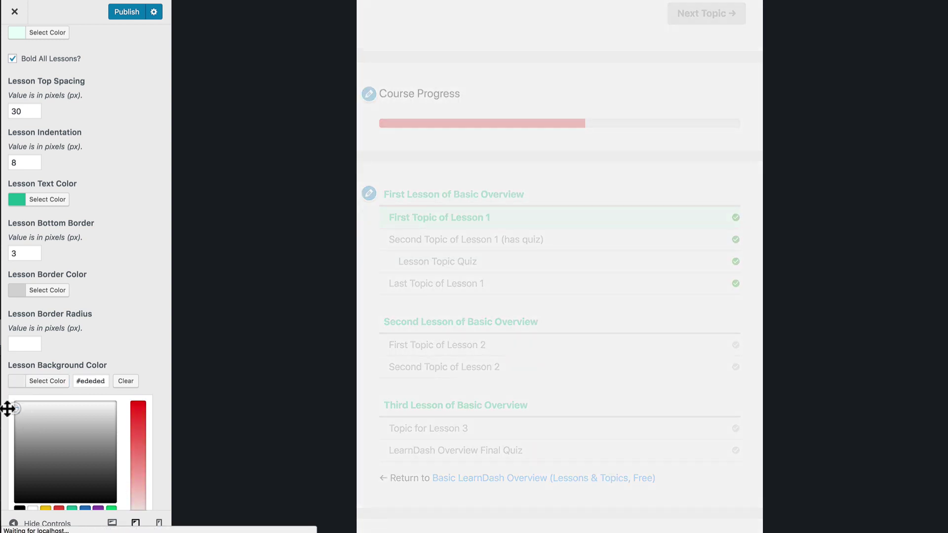
click(118, 340)
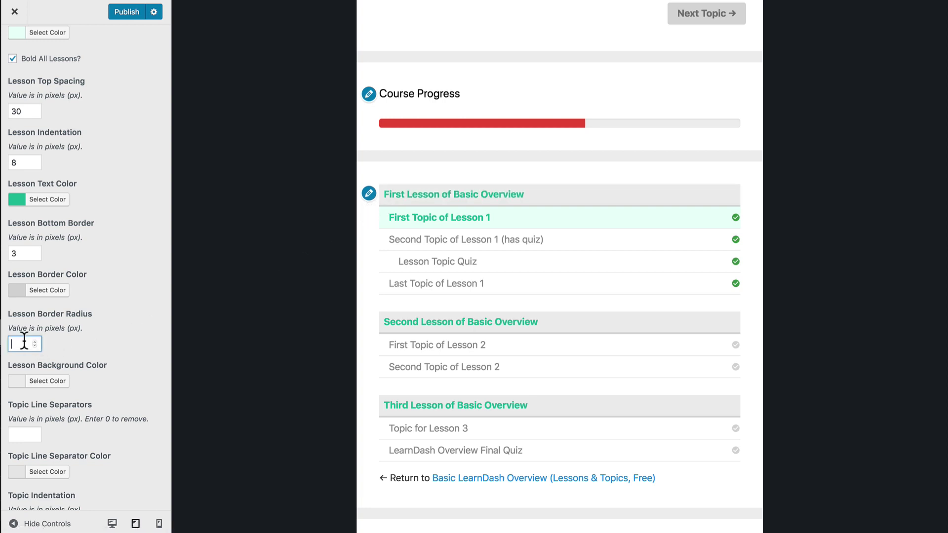
text(10)
Empty the lesson border radius and clear the lesson border and background colours
click(17, 344)
click(47, 290)
click(125, 290)
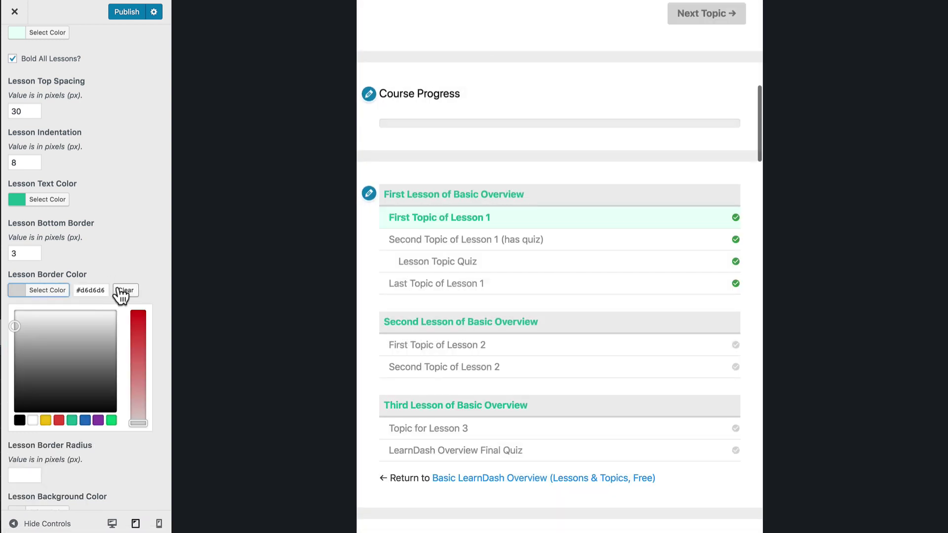
click(46, 292)
scroll(126, 286, down, 2)
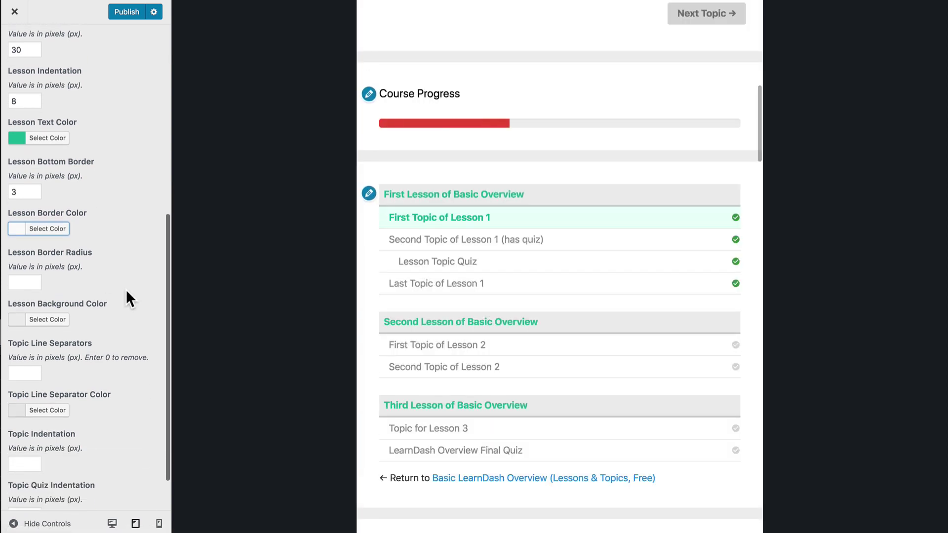
scroll(111, 324, down, 2)
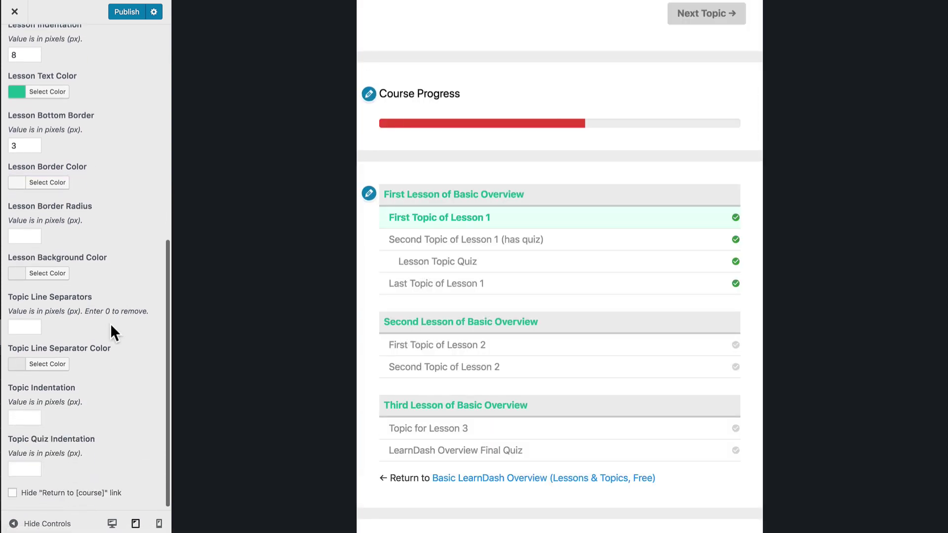
click(48, 274)
click(125, 275)
click(44, 274)
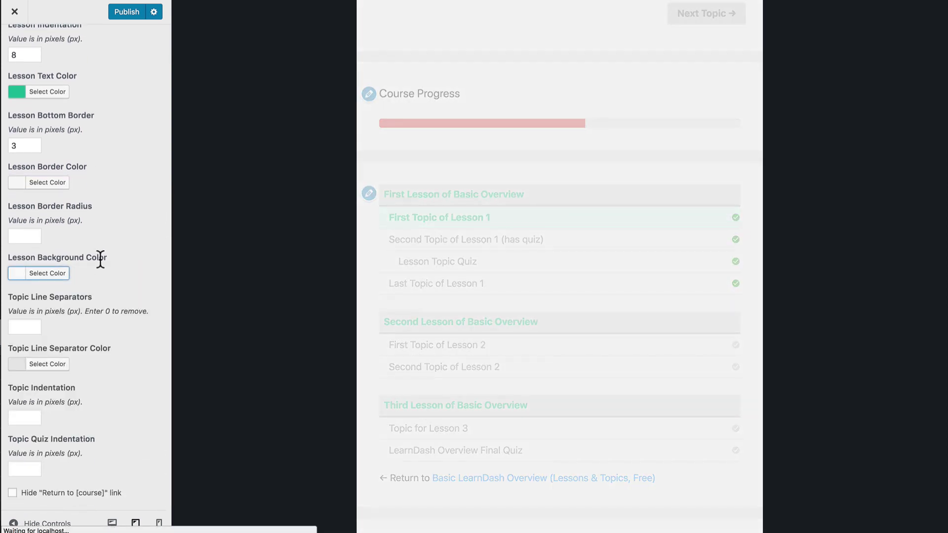
Try a 0 width for Topic Line Separators, then leave the field empty
scroll(109, 260, down, 1)
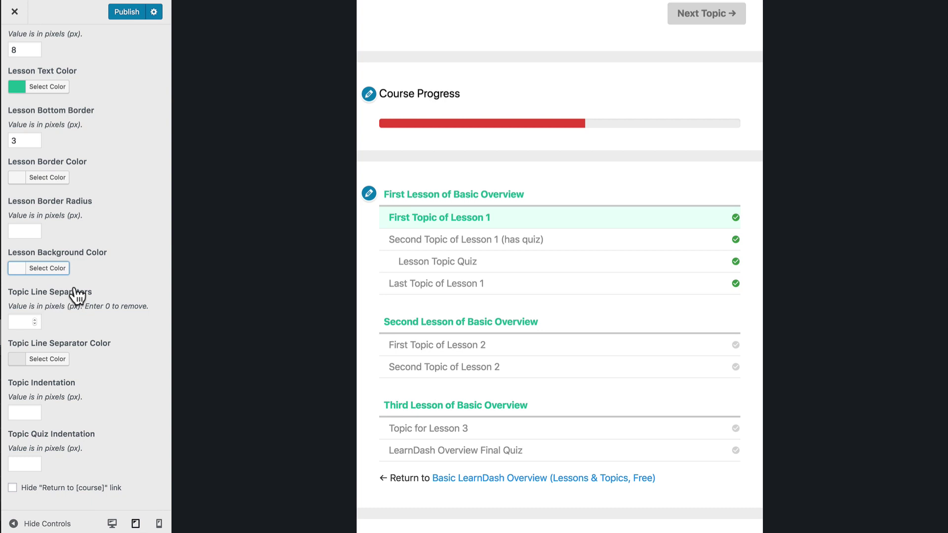
click(20, 322)
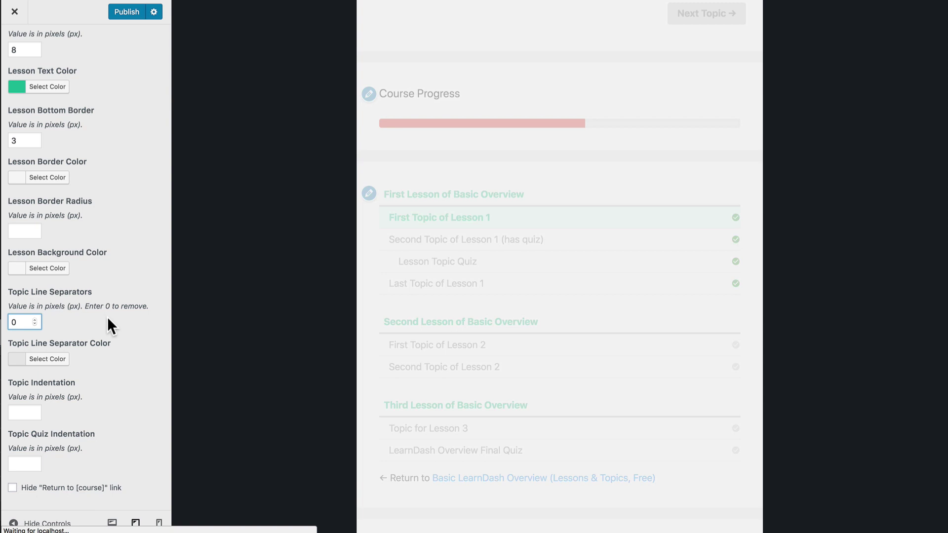
click(127, 305)
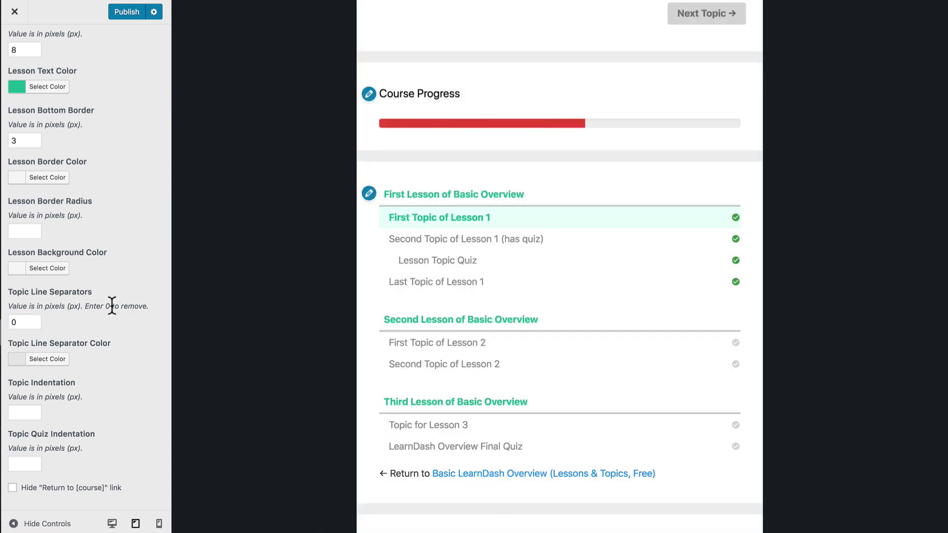
drag(30, 320, 9, 321)
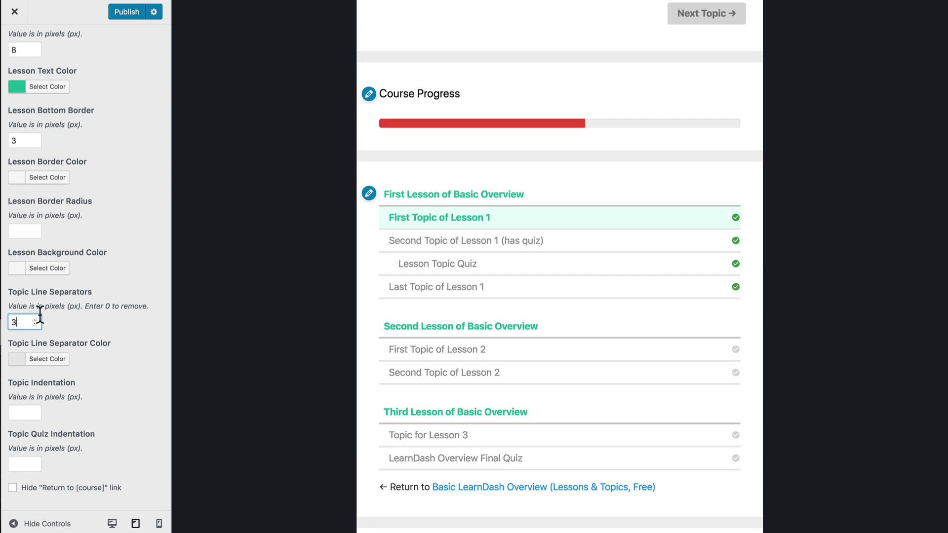
key(BackSpace)
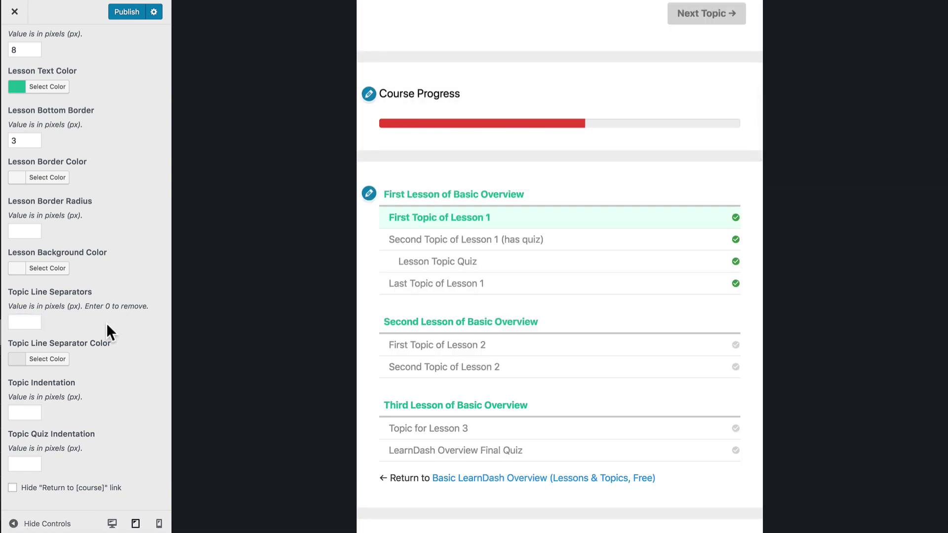
Try teal #1abc9c for the topic line separator colour, then clear it
click(48, 361)
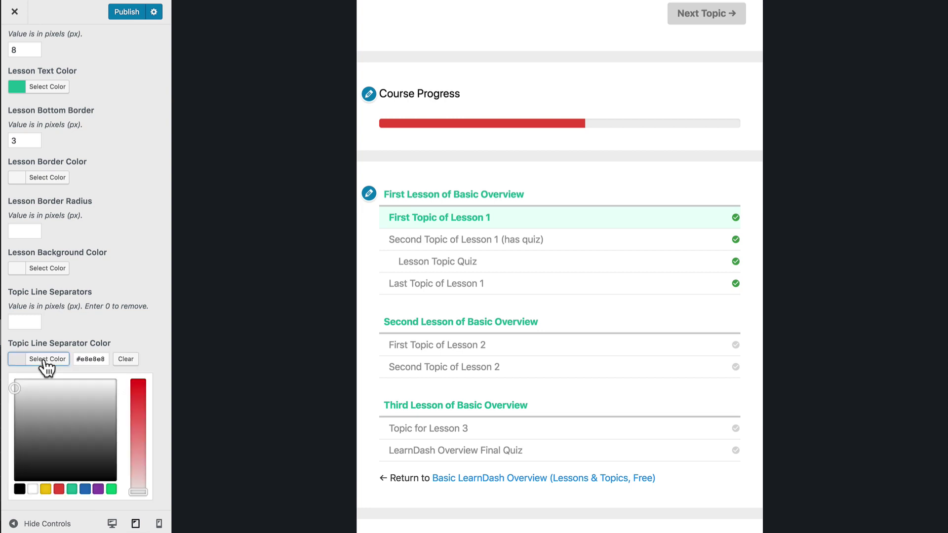
click(74, 486)
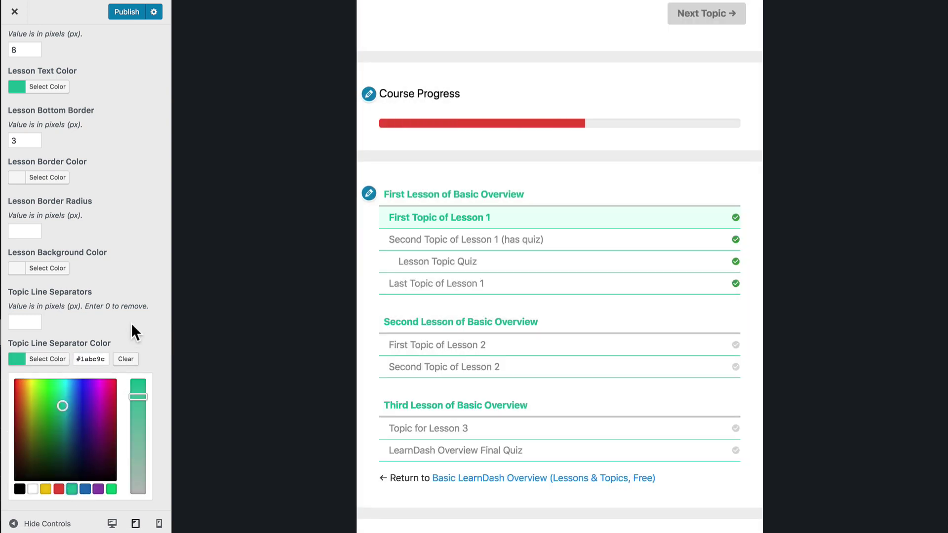
click(126, 360)
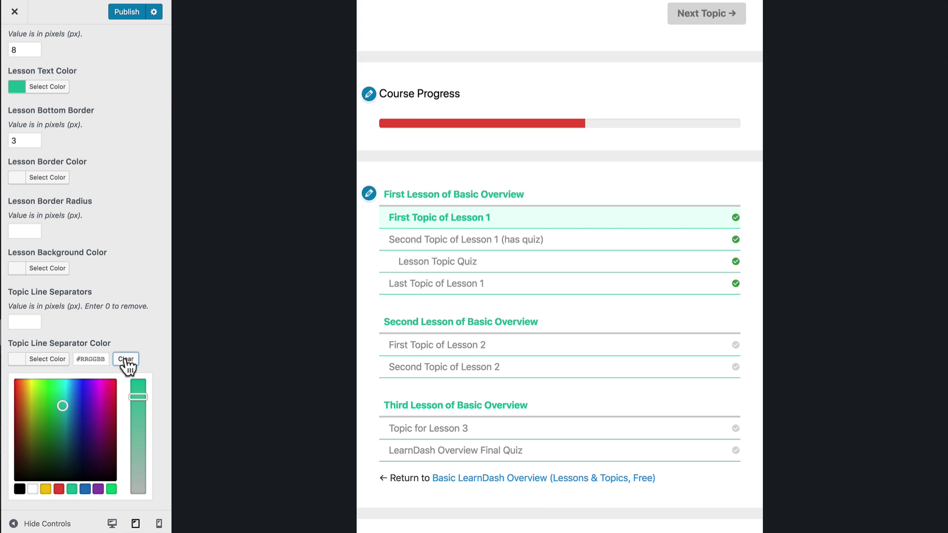
click(127, 331)
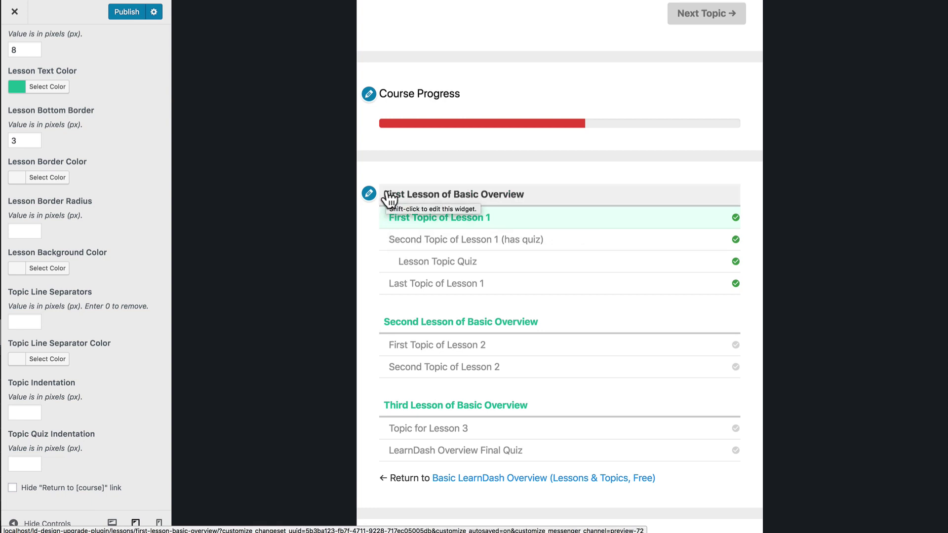
Set both Topic Indentation and Topic Quiz Indentation to 8 px
scroll(142, 226, up, 3)
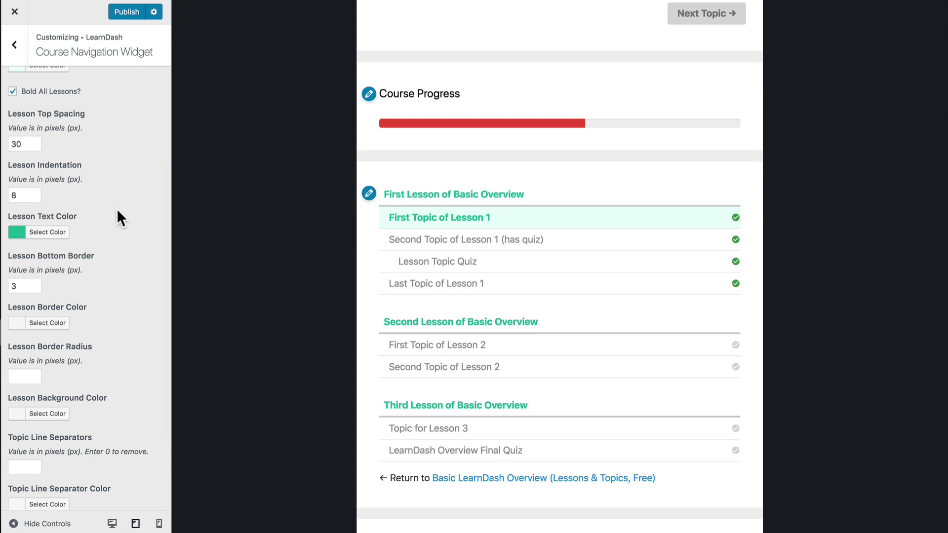
scroll(121, 212, down, 3)
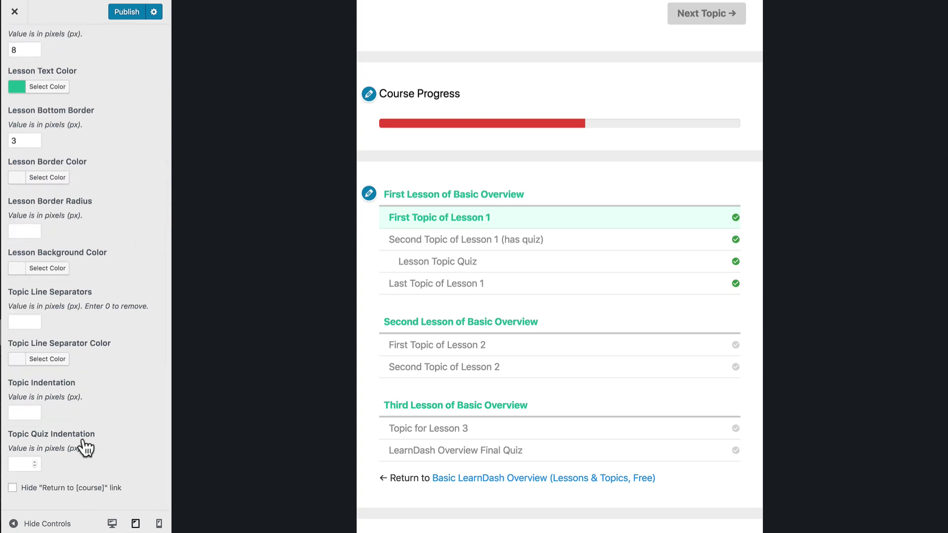
click(19, 413)
key(Tab)
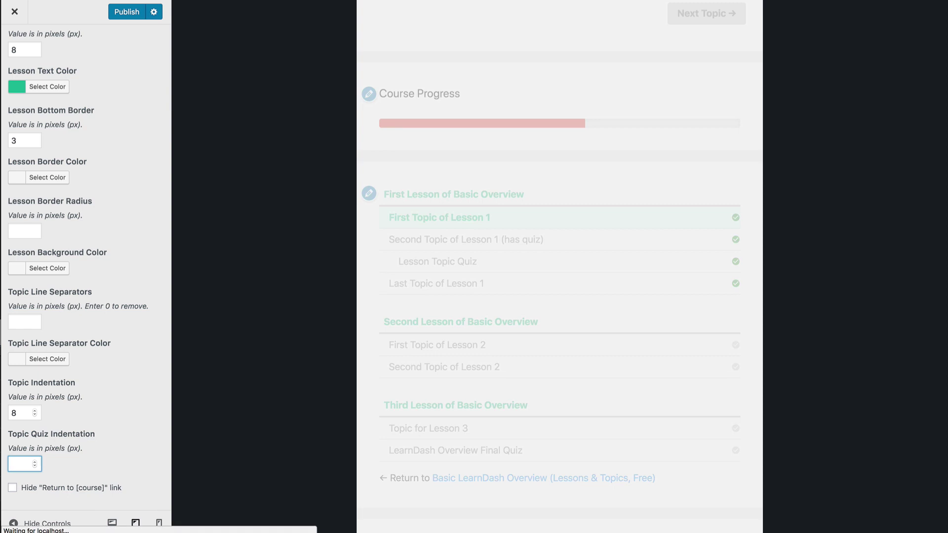
text(8)
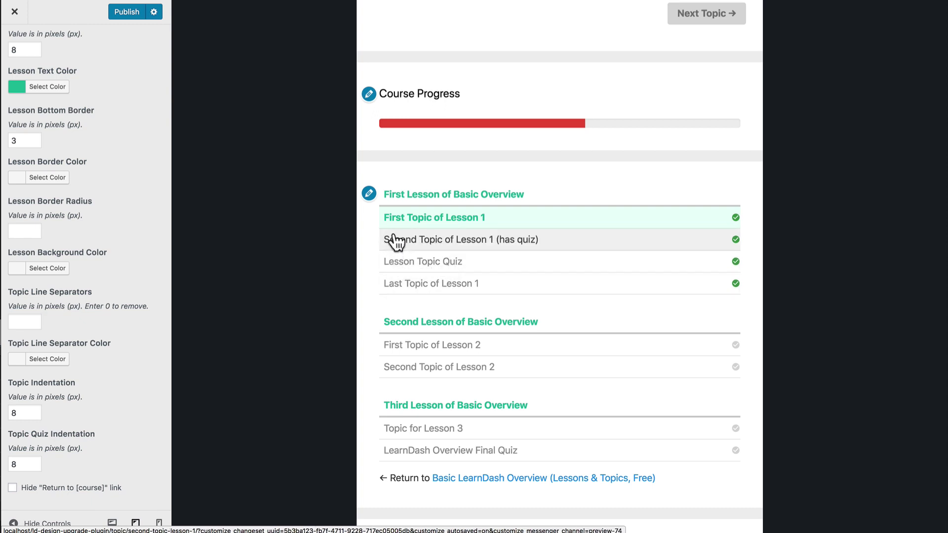
Enable the Hide "Return to [course]" link option in the course navigation settings
scroll(423, 275, down, 4)
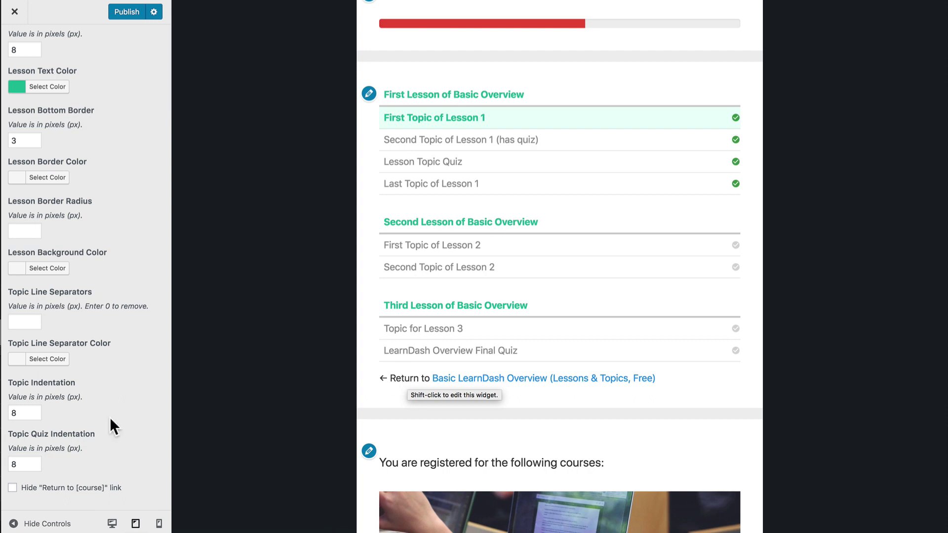
click(64, 489)
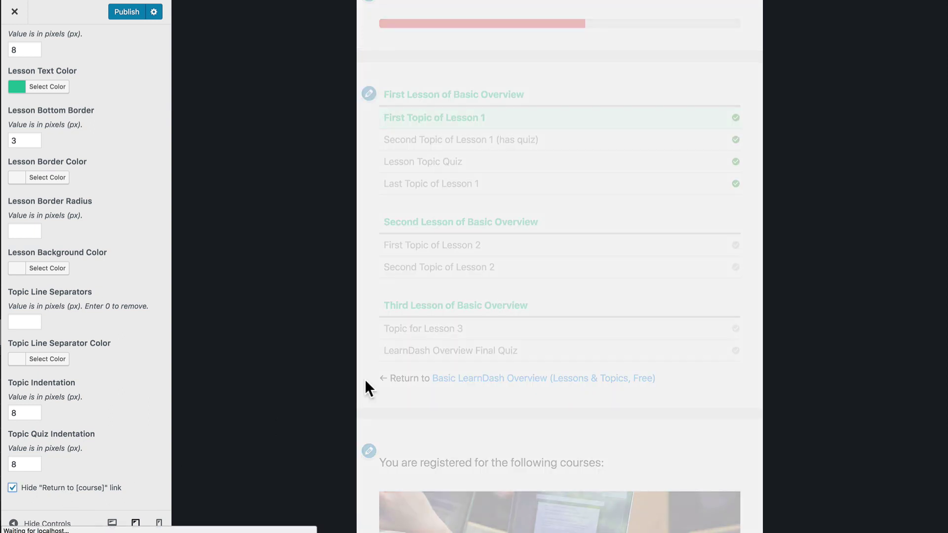